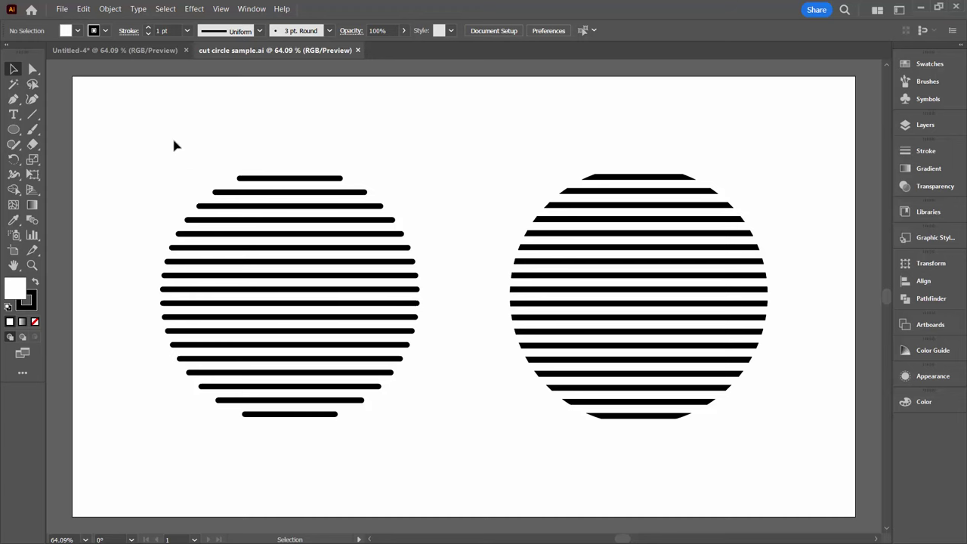
In Untitled-4, draw a long horizontal line near the top left of the artboard.
left_click(83, 50)
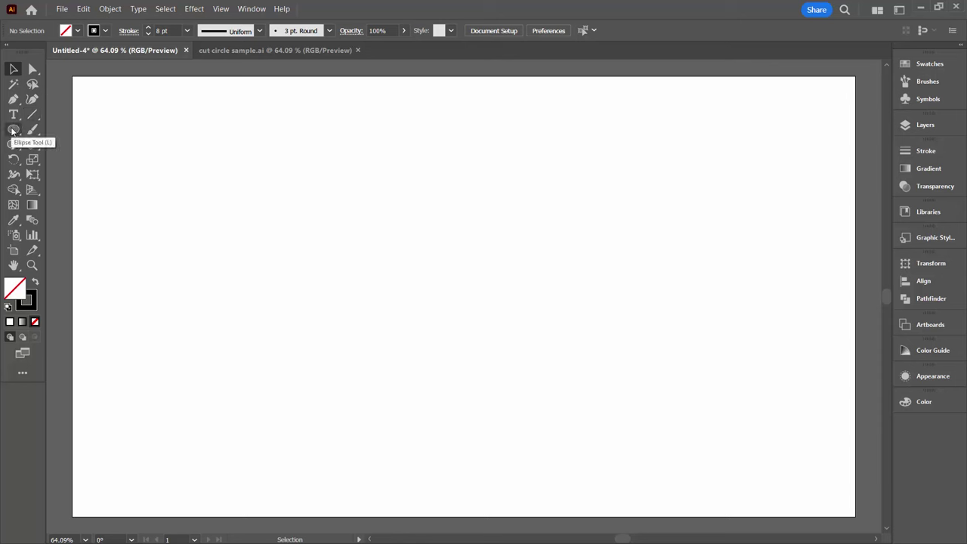
left_click(33, 114)
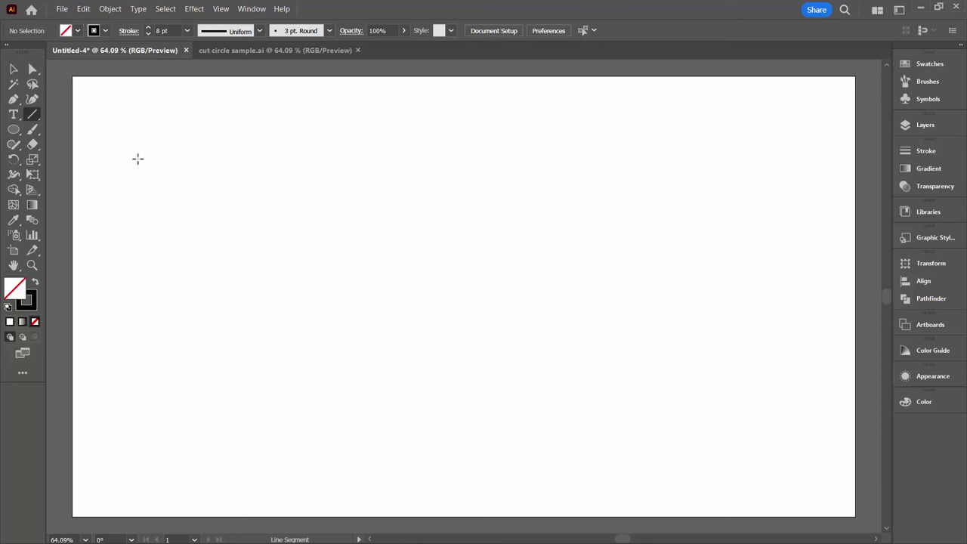
left_click_drag(124, 155, 372, 173)
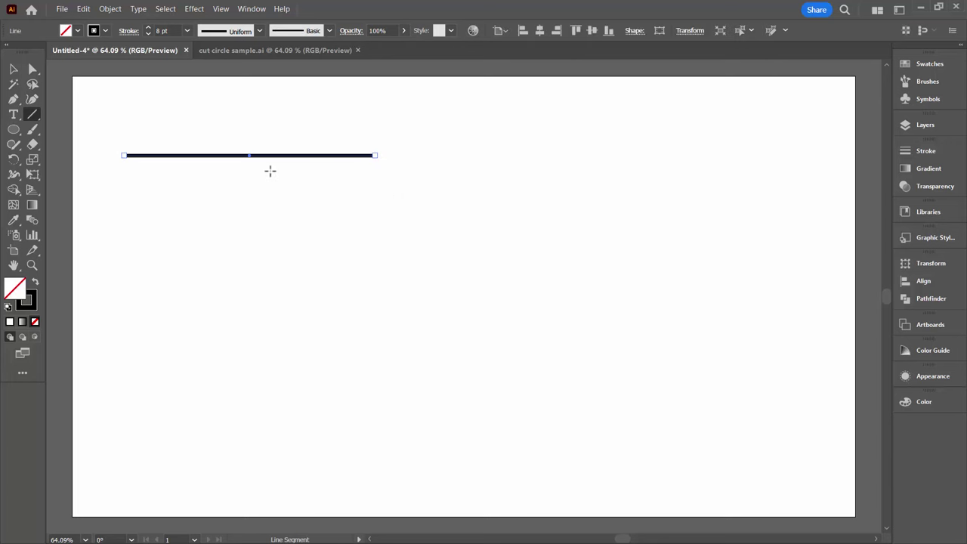
Give the line round end caps in the Stroke options, then deselect it.
left_click(128, 34)
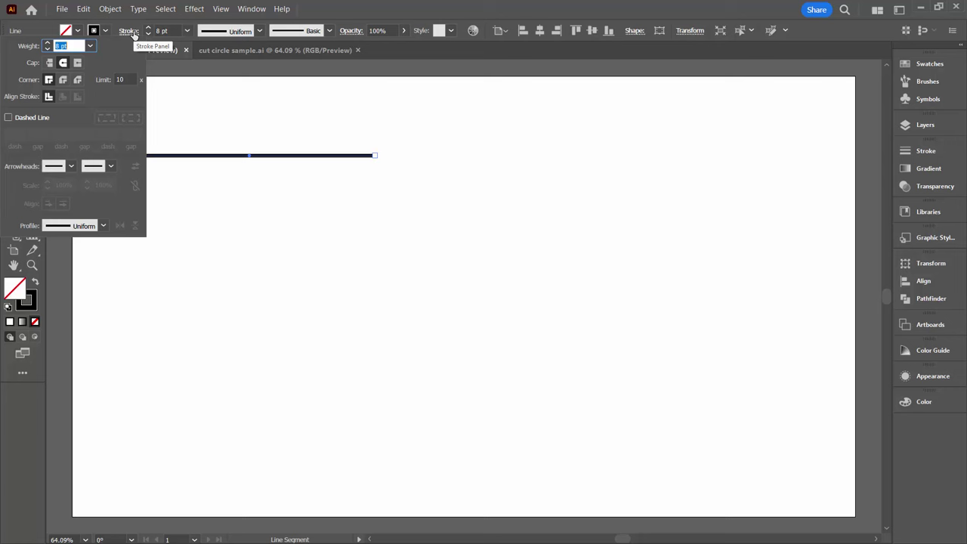
left_click(63, 63)
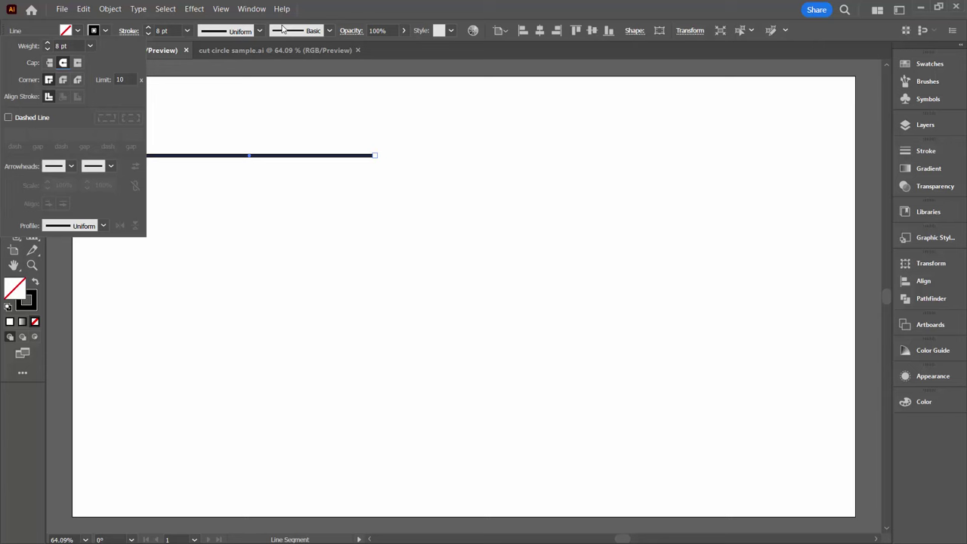
left_click(305, 12)
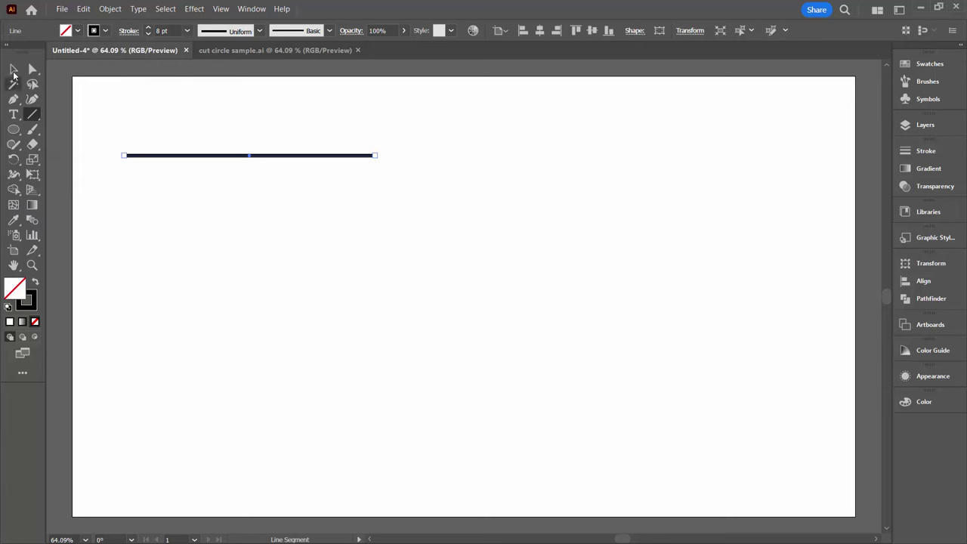
left_click(13, 69)
left_click(113, 219)
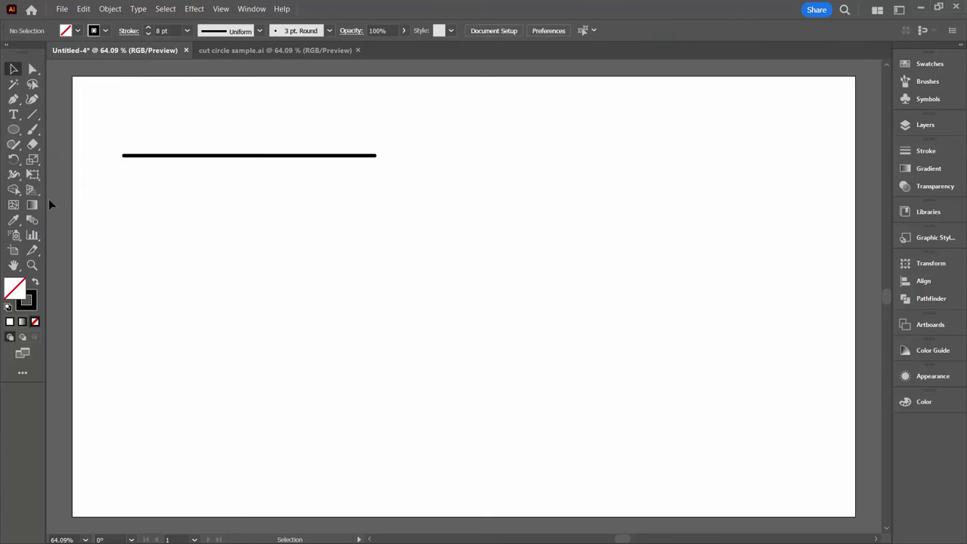
left_click(17, 131)
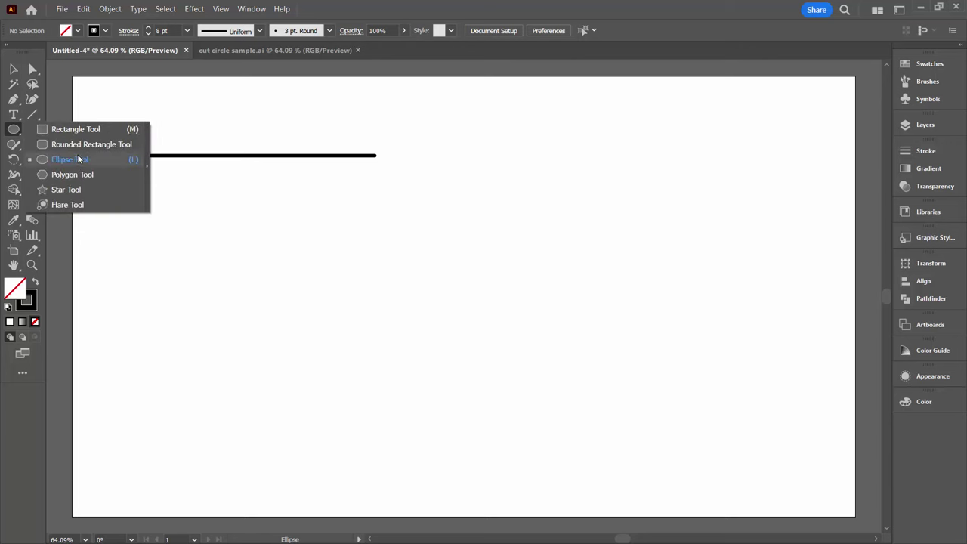
Draw a large circle whose top crosses the line, then select the line alone.
left_click(74, 159)
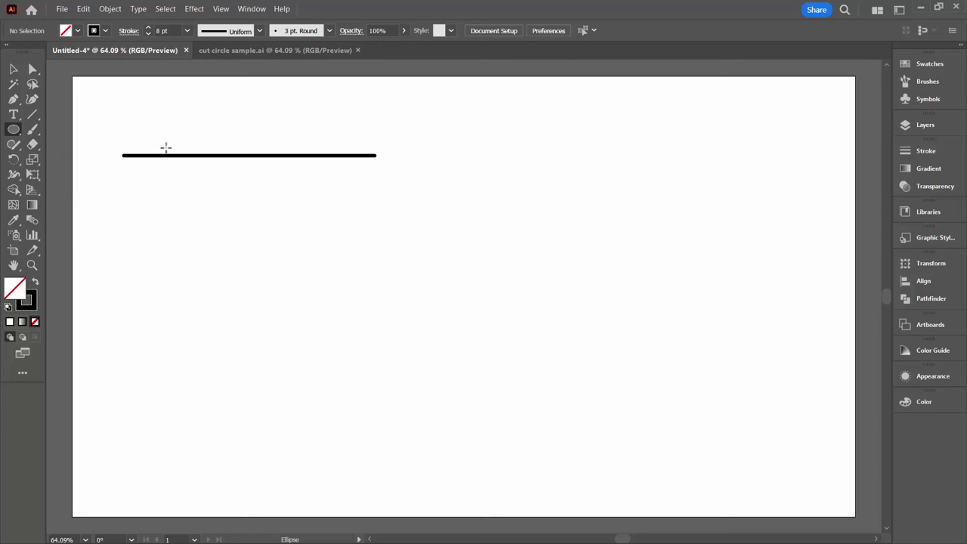
mouse_move(166, 147)
left_mouse_down()
mouse_move(328, 397)
mouse_move(321, 411)
mouse_move(225, 325)
mouse_move(224, 342)
left_mouse_up()
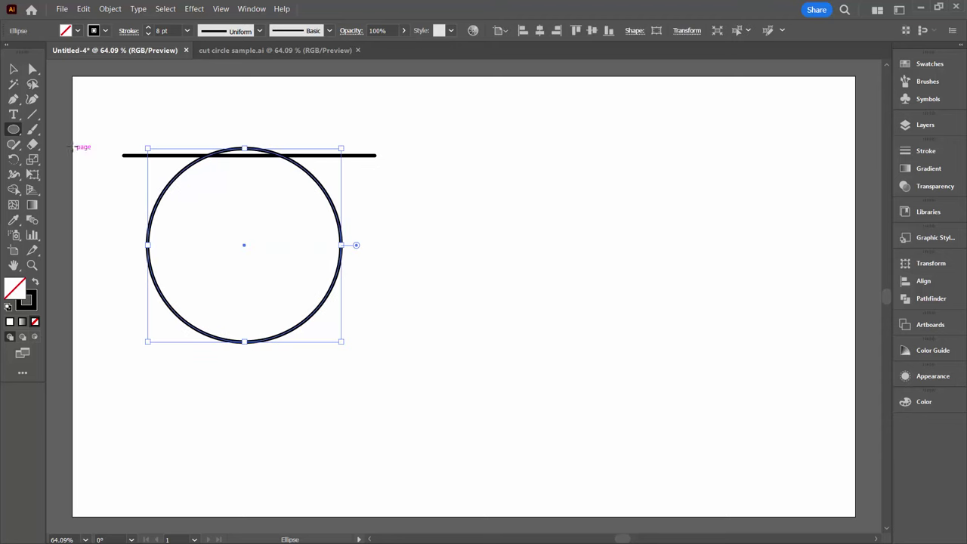
key("v")
left_click(106, 129)
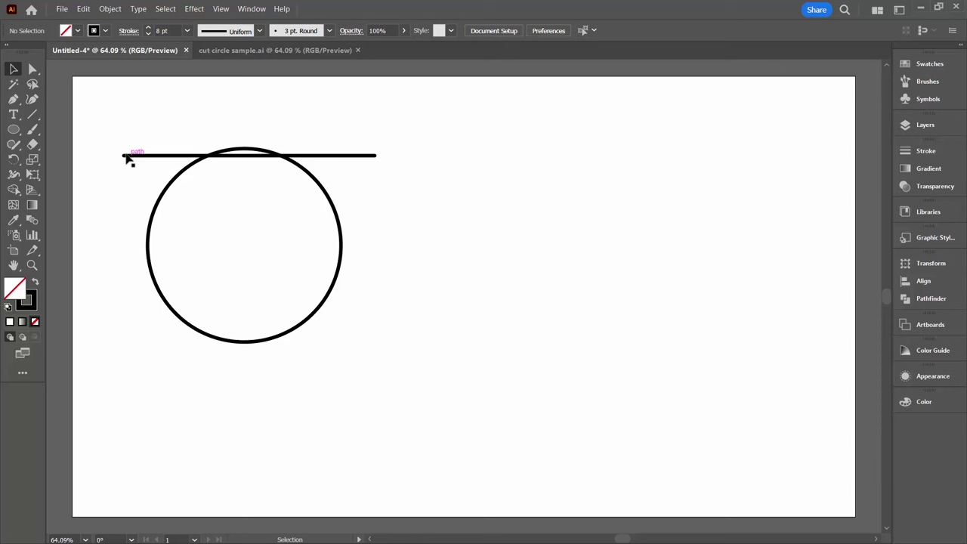
left_click(127, 155)
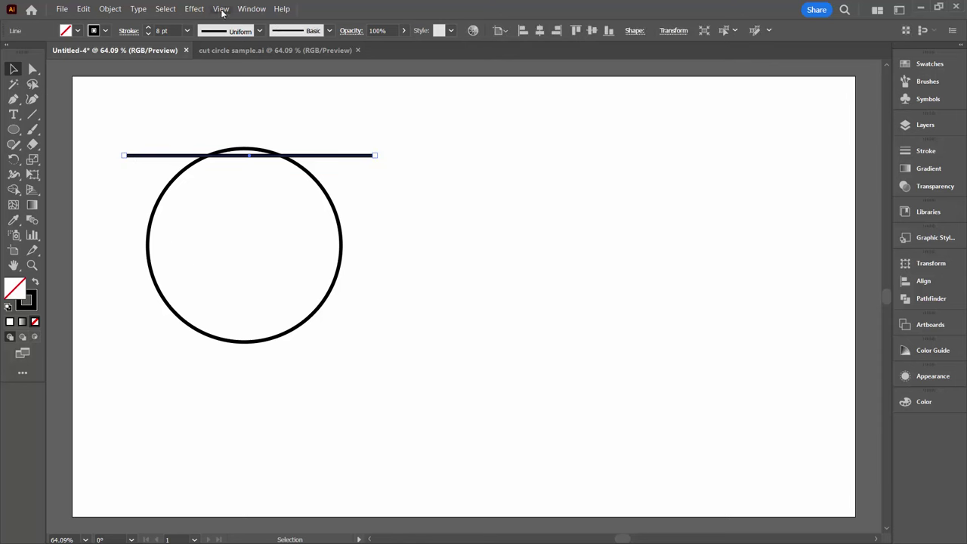
Add a Transform effect to the line moving copies 20 px down, with 22 copies.
left_click(198, 9)
mouse_move(215, 92)
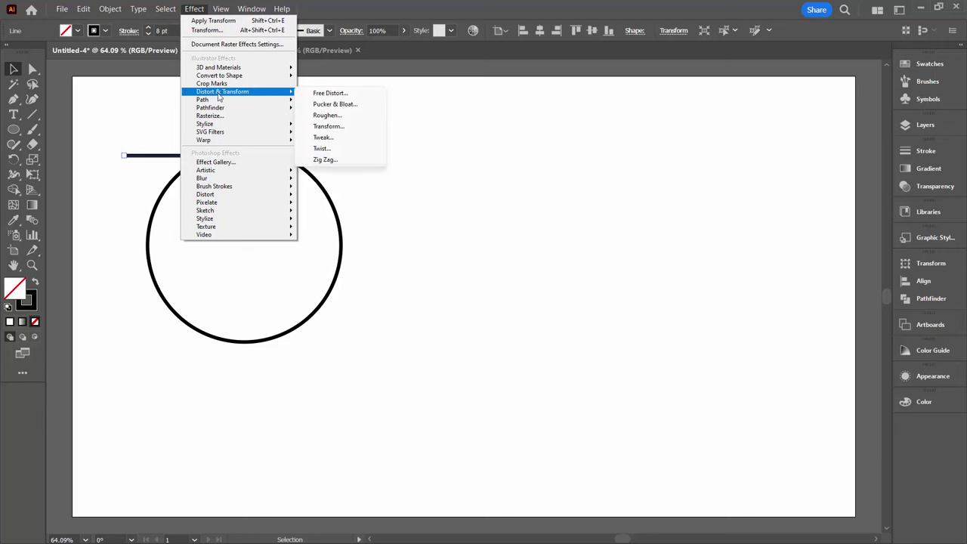
left_click(324, 126)
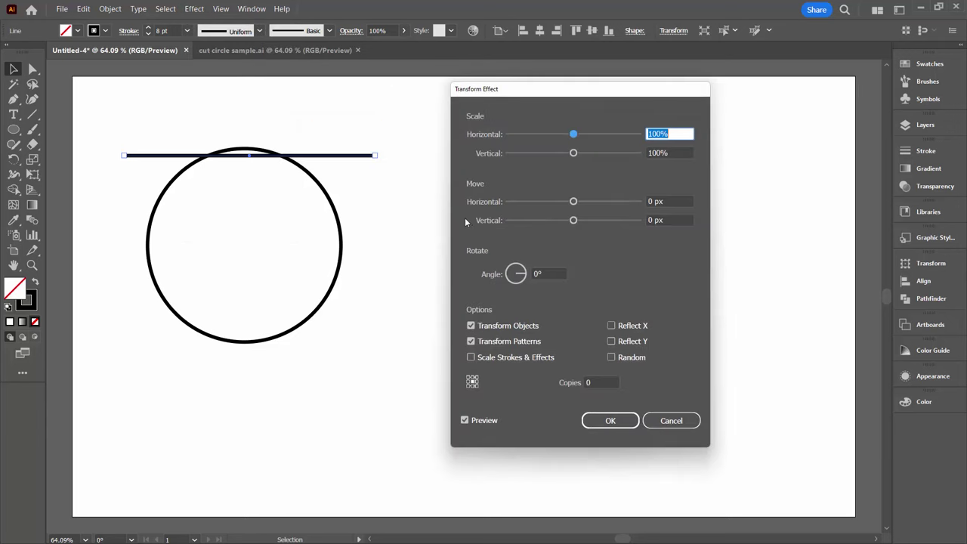
left_click(680, 220)
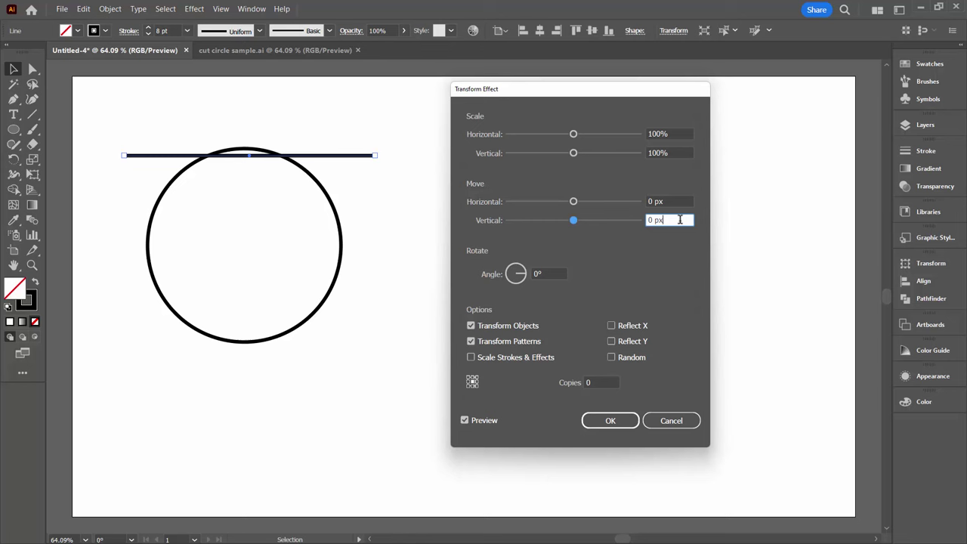
key("shift+Up")
key("shift+Up")
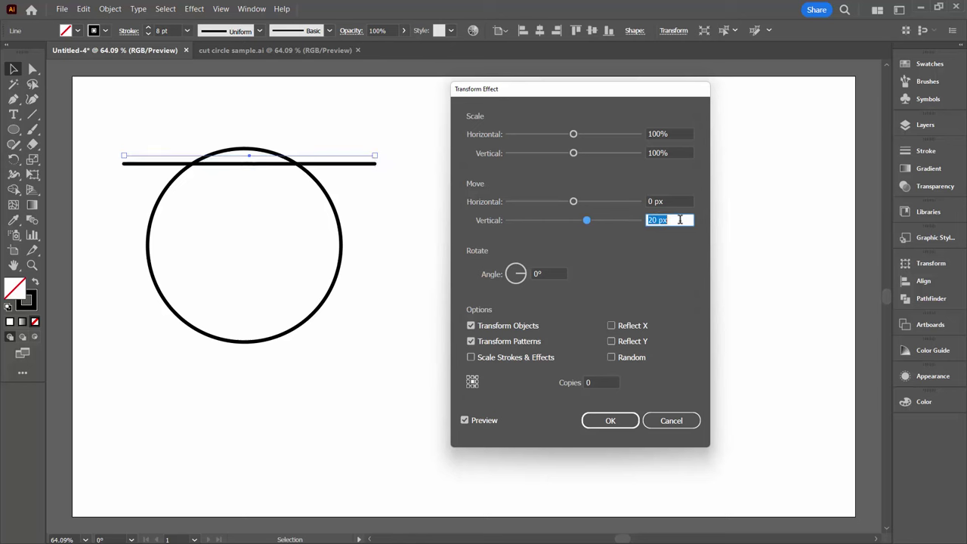
key("Down")
key("Down")
key("Down")
key("Down")
key("Down")
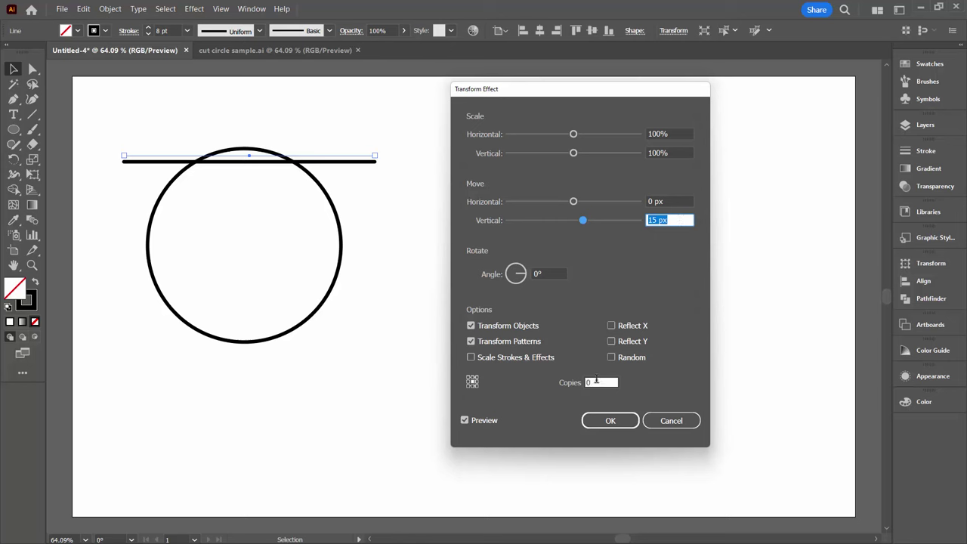
left_click(599, 382)
key("Up")
key("Up")
key("Up")
key("Up")
key("Up")
key("Up")
key("Up")
key("Up")
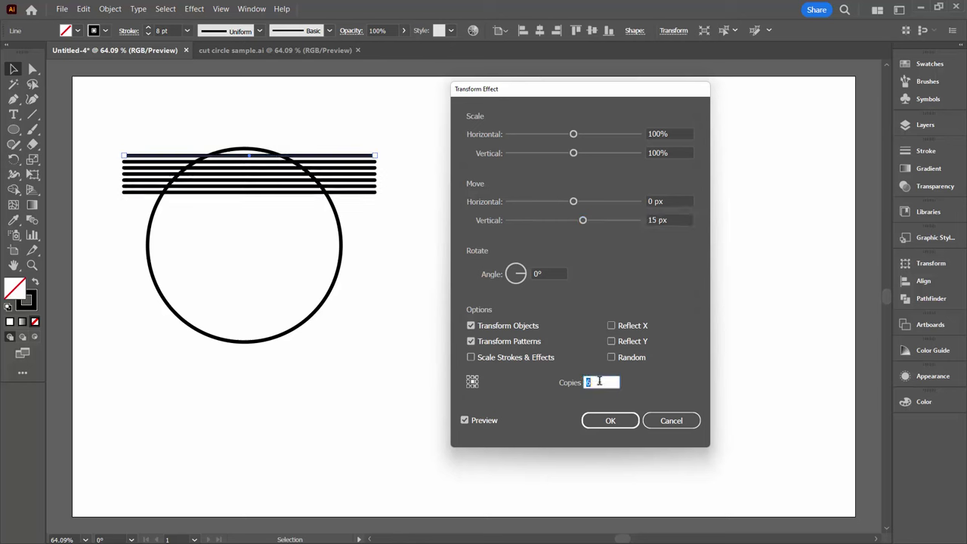
left_click(677, 220)
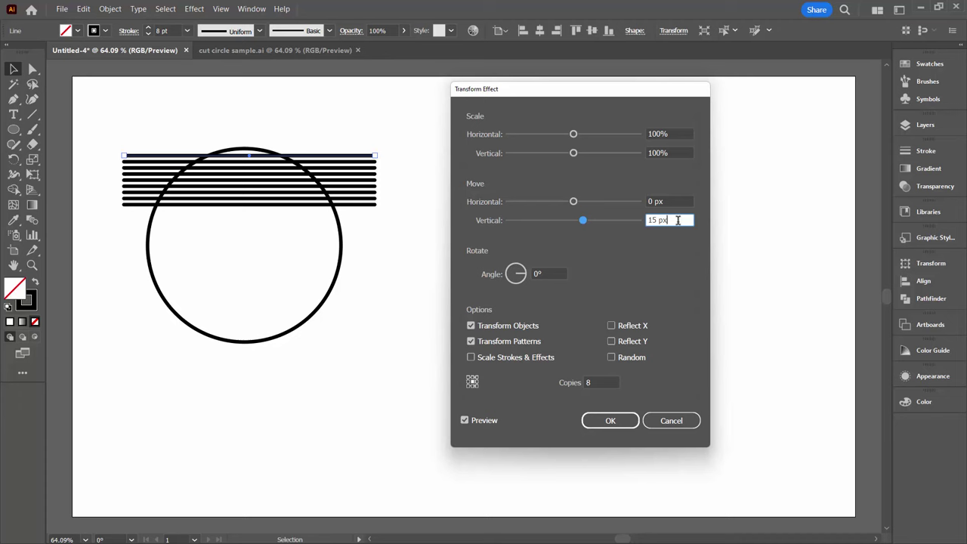
key("Up")
key("Up")
key("Up")
key("Up")
key("Up")
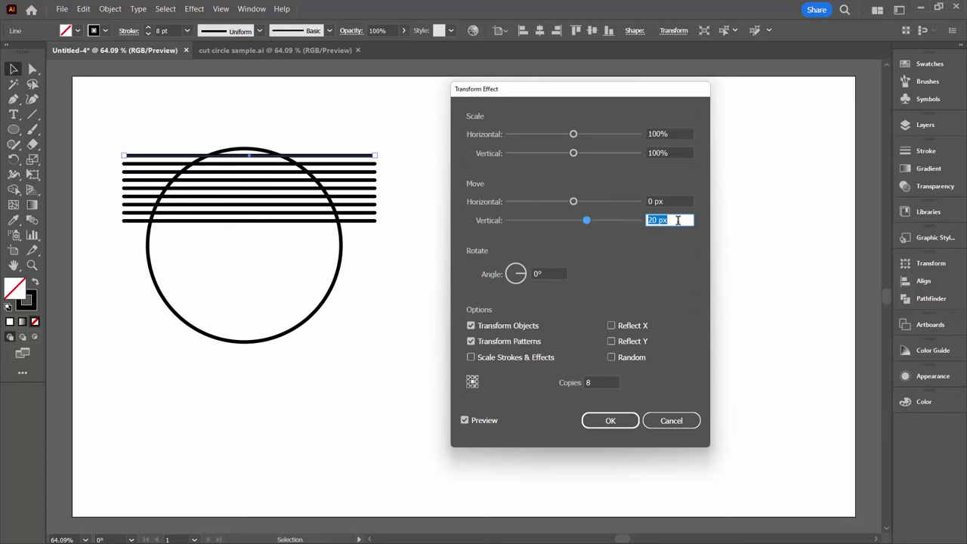
left_click(610, 381)
key("Up")
key("Up")
key("Up")
key("Up")
key("Up")
key("Up")
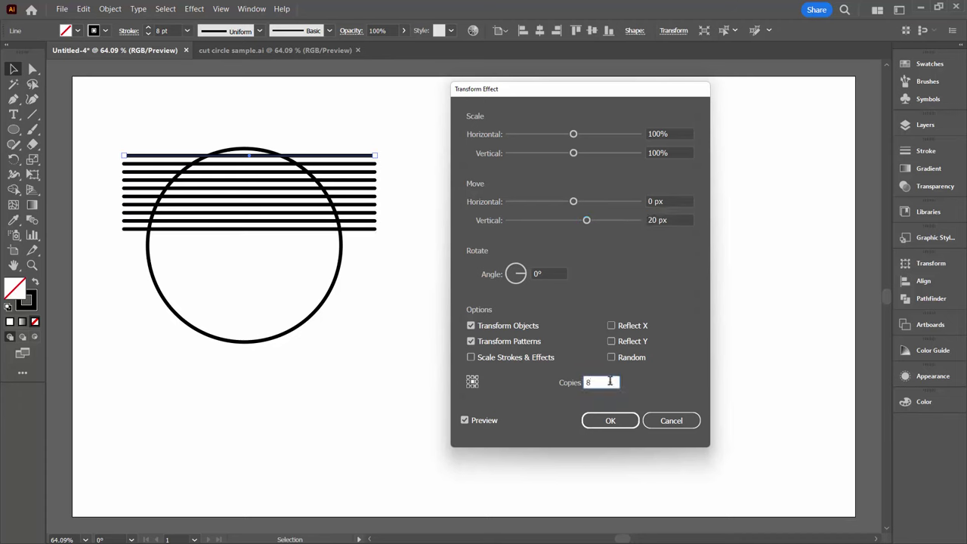
key("Up")
key("Up")
key("Up")
key("Up")
key("Up")
key("Up")
key("Up")
key("Up")
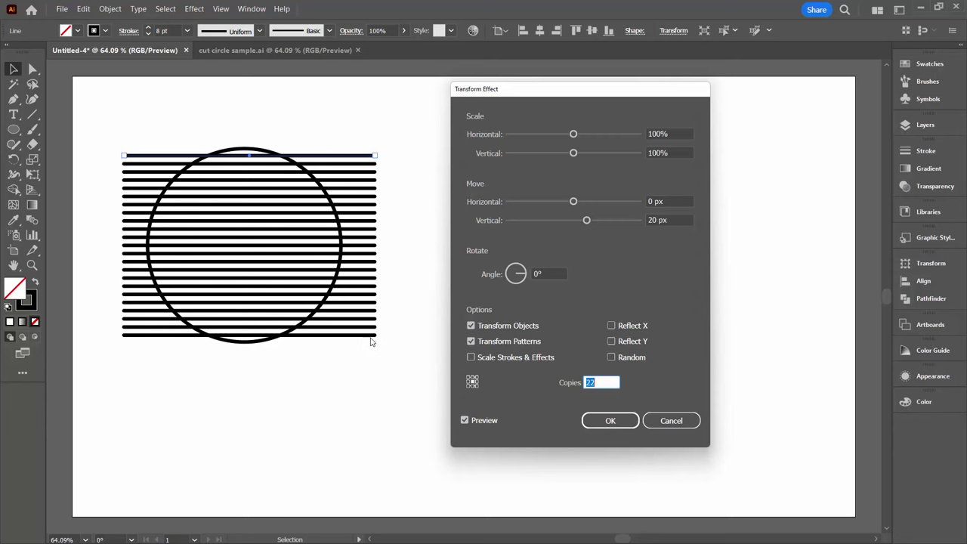
left_click(609, 421)
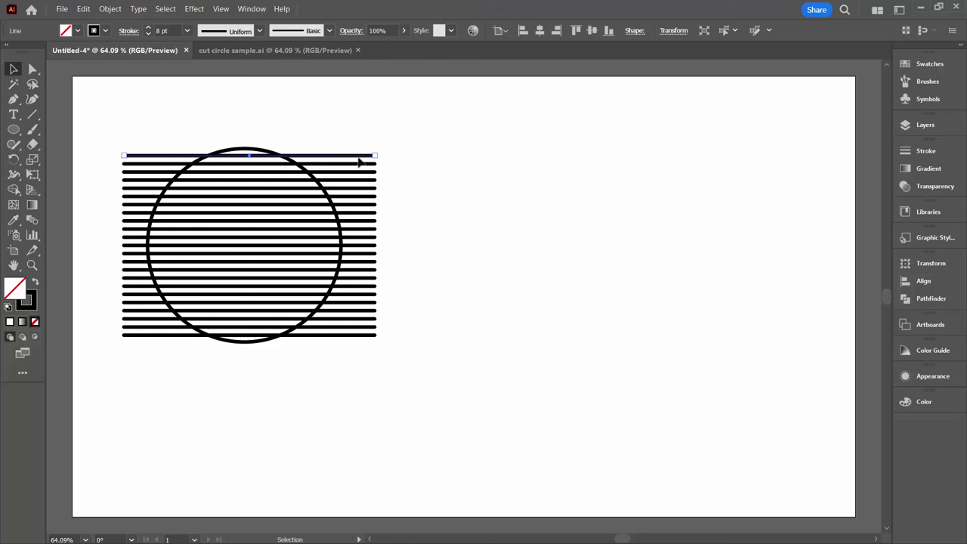
Expand the line's Transform effect into real paths and show the Layers panel.
left_click(111, 10)
left_click(149, 154)
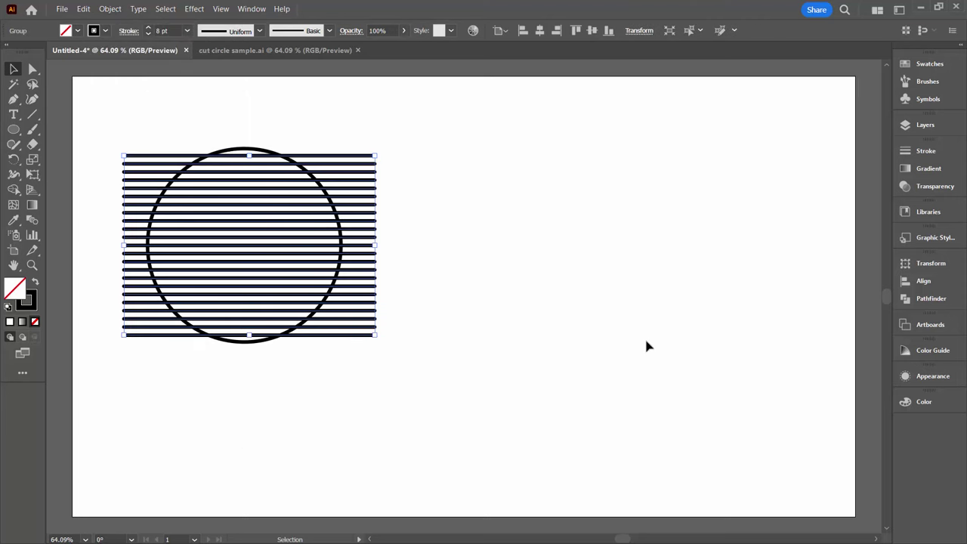
key("F7")
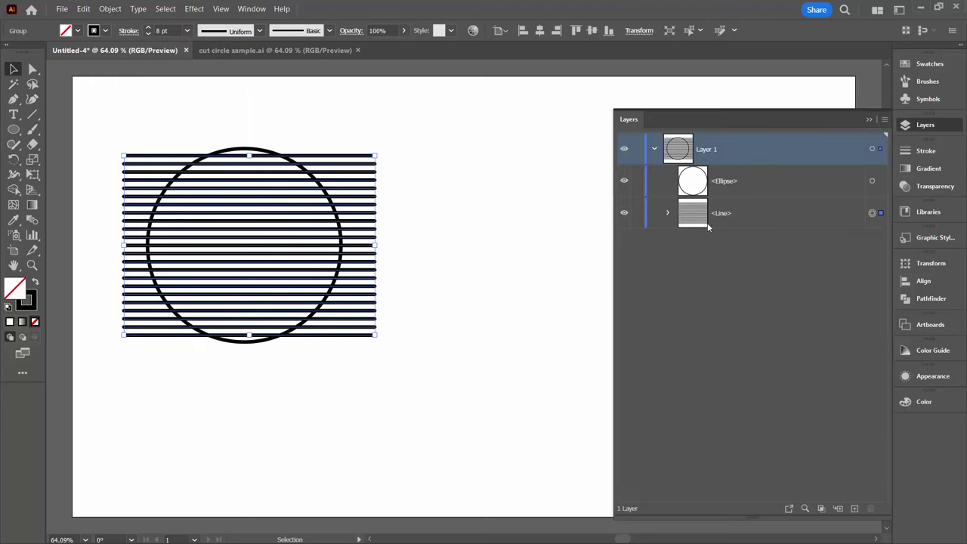
left_click(667, 213)
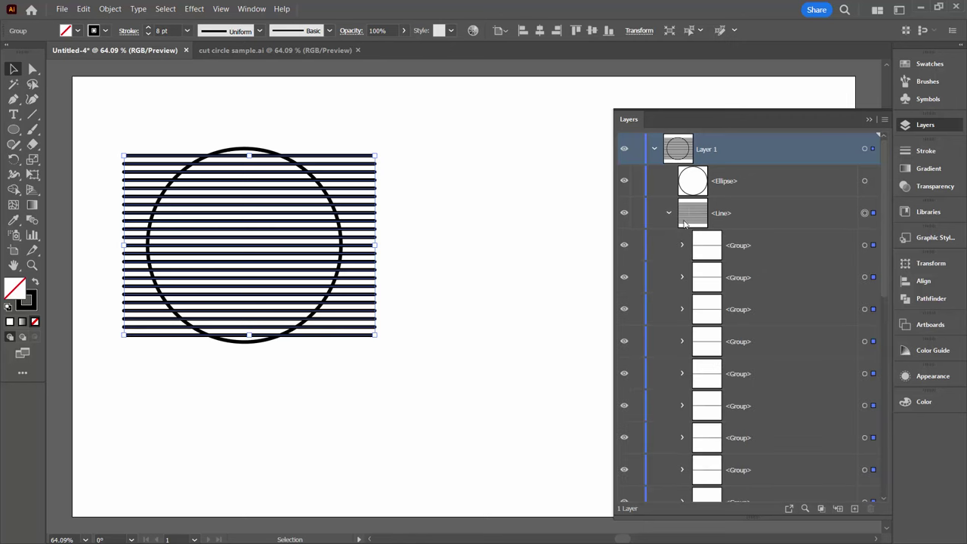
Ungroup the expanded lines into individual paths, then regroup them as one group.
left_click(110, 9)
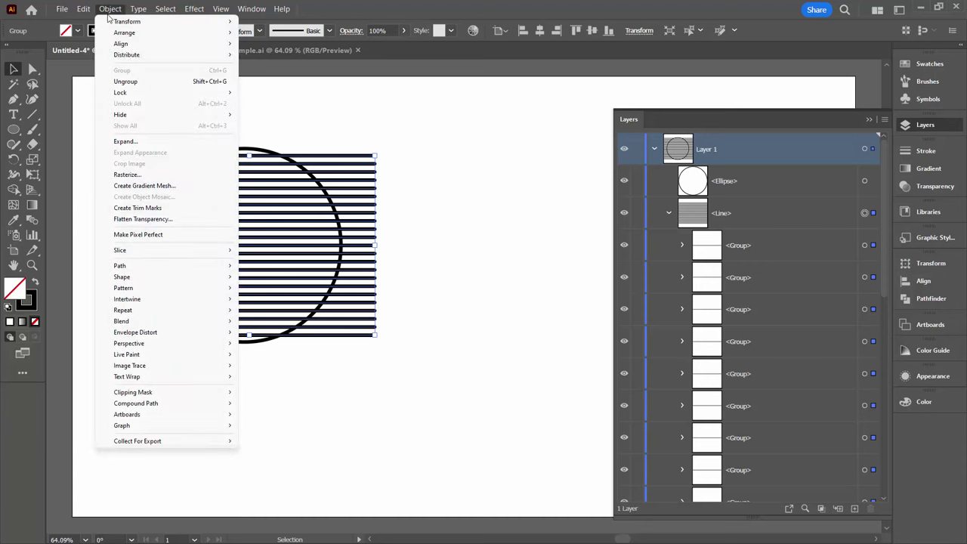
left_click(123, 83)
left_click(109, 9)
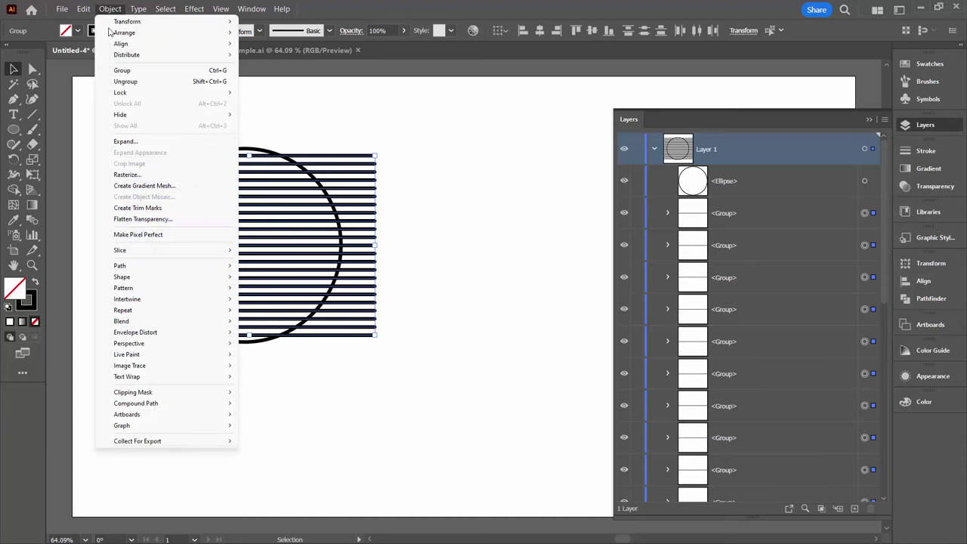
left_click(121, 82)
left_click(110, 9)
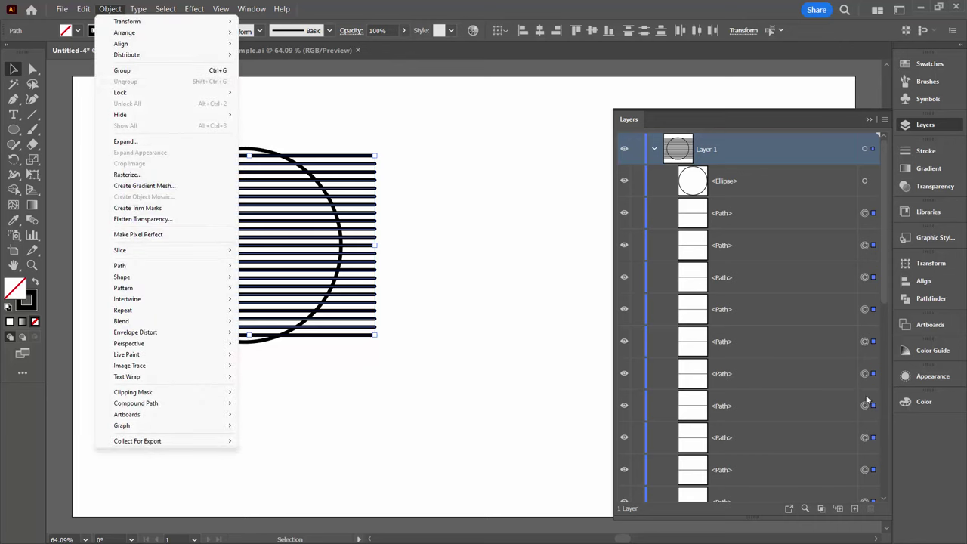
left_click(162, 73)
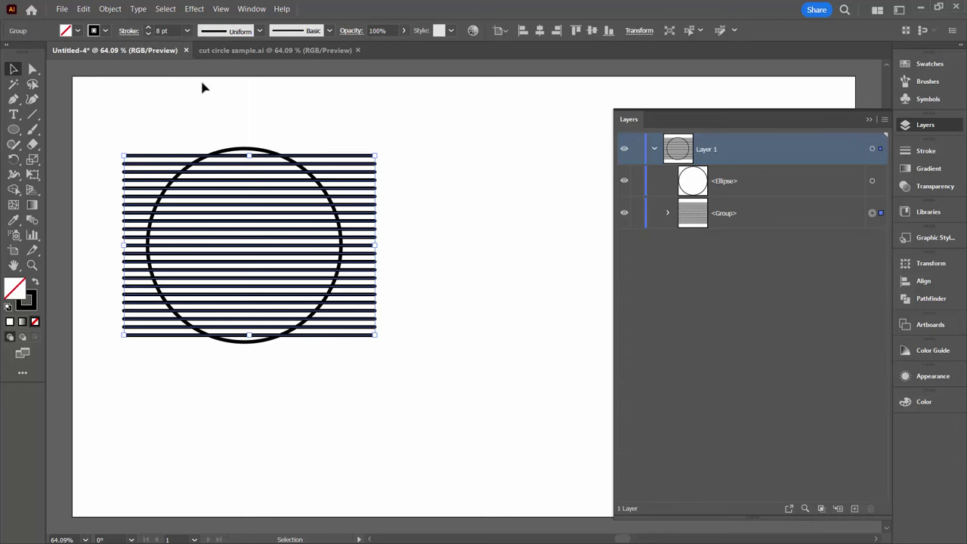
left_click(668, 213)
left_click(667, 214)
Alt-drag a copy of the circle and its lines to the right of the original.
left_click_drag(612, 265, 747, 265)
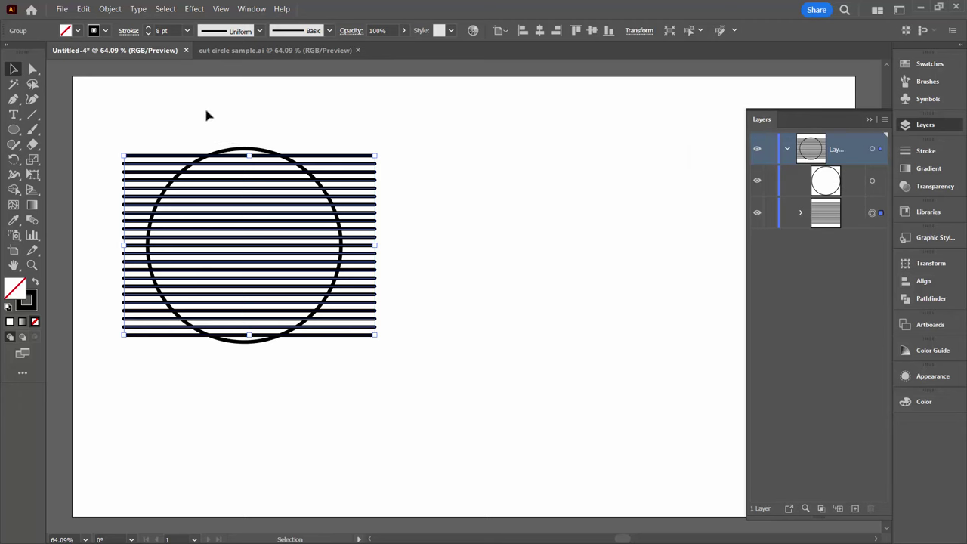
left_click_drag(151, 122, 334, 374)
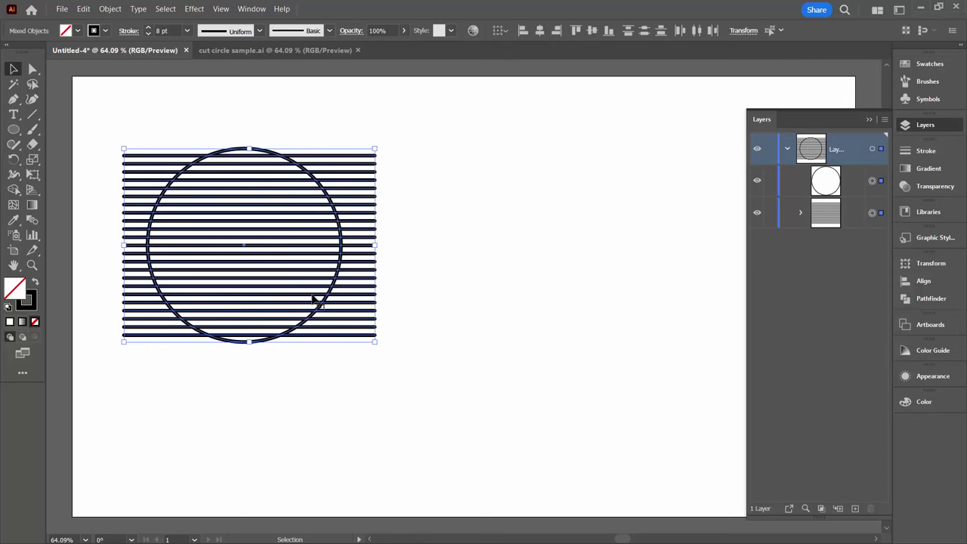
left_click_drag(320, 308, 682, 311)
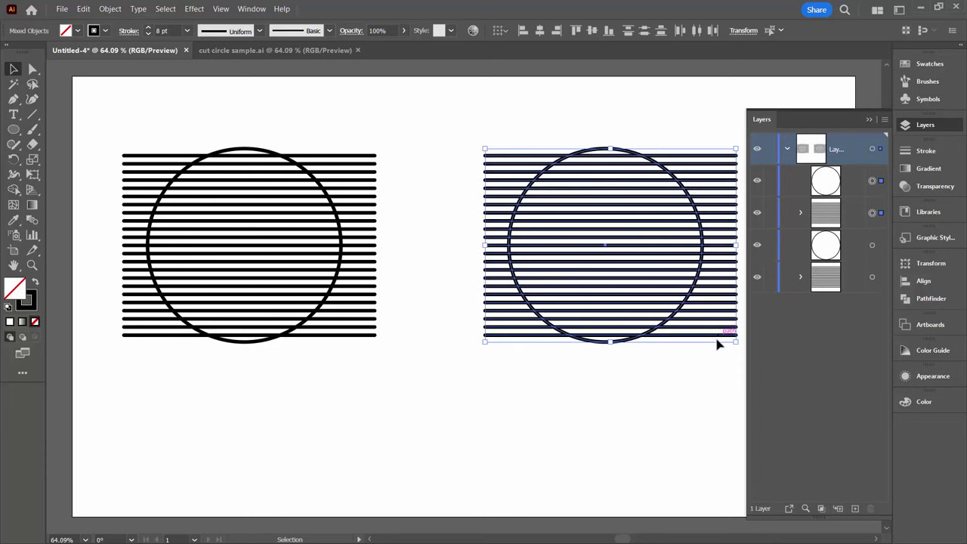
left_click(653, 367)
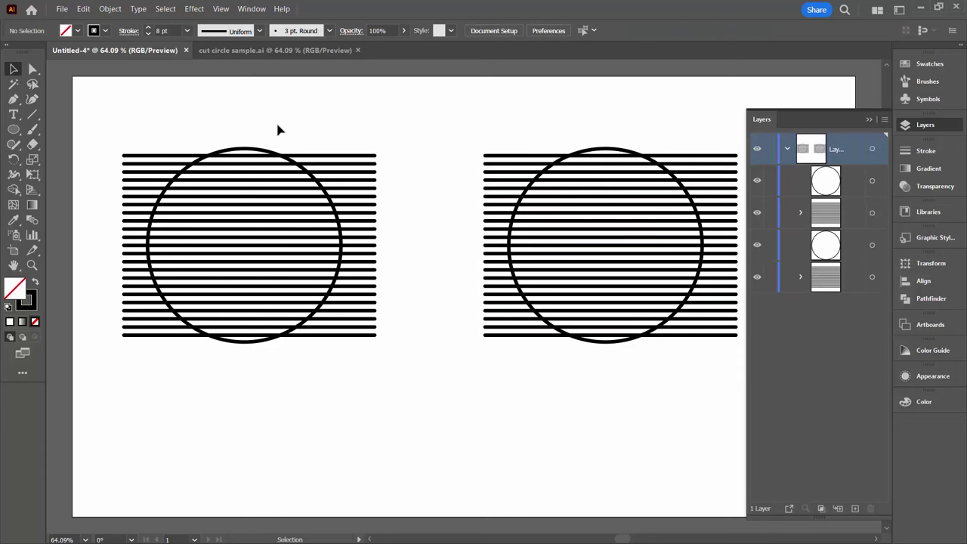
Select the left circle and its group of lines, then deselect them.
left_click(246, 149)
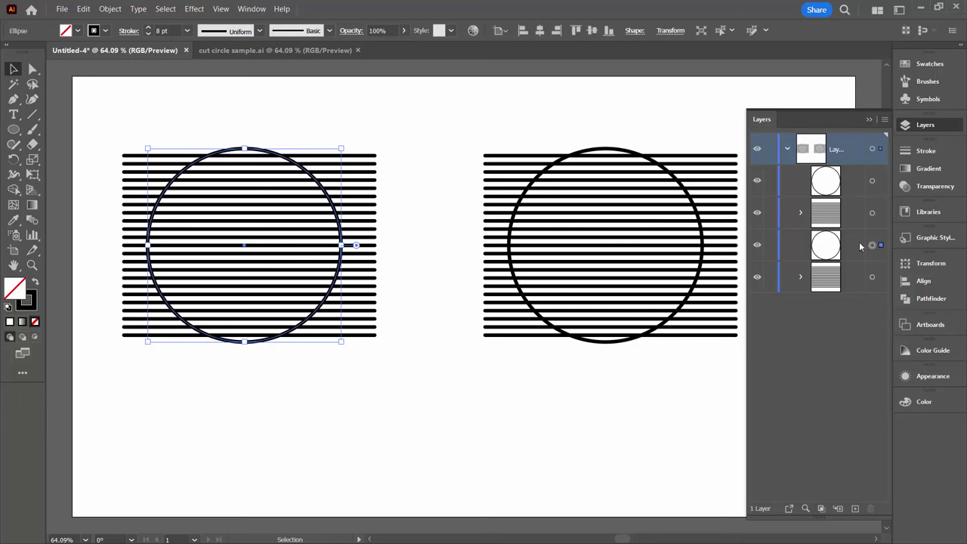
left_click(383, 337)
left_click(363, 305)
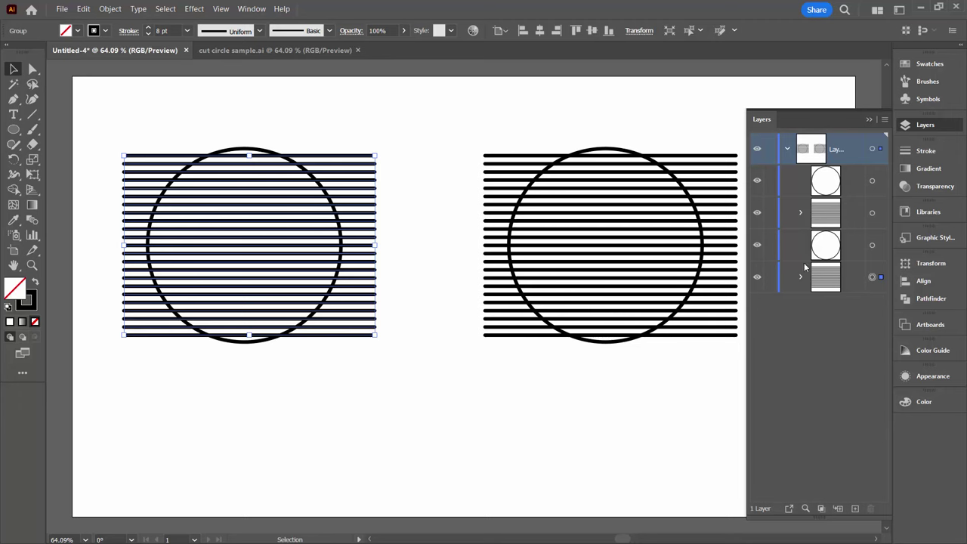
left_click(313, 428)
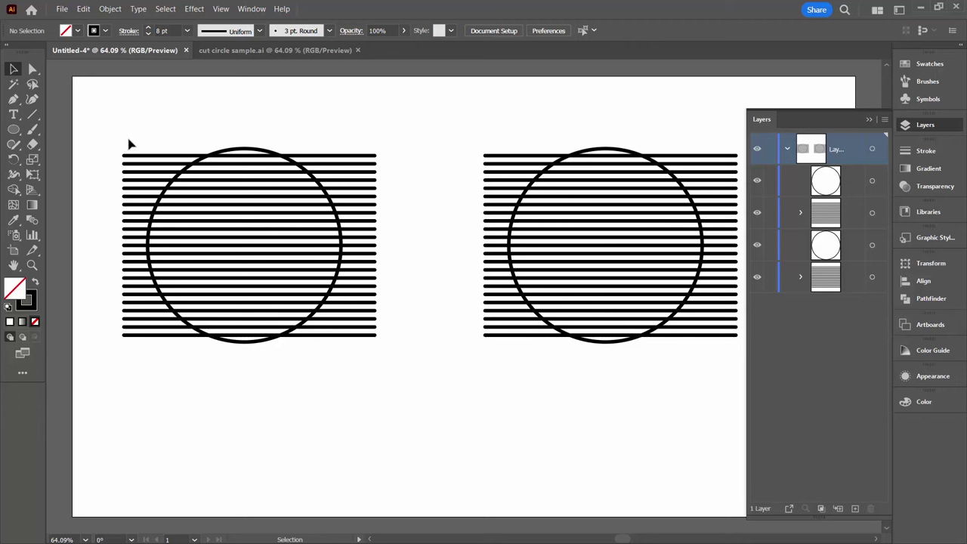
With Shape Builder, remove the left artwork's line segments outside the circle on both sides.
left_click_drag(118, 126, 392, 382)
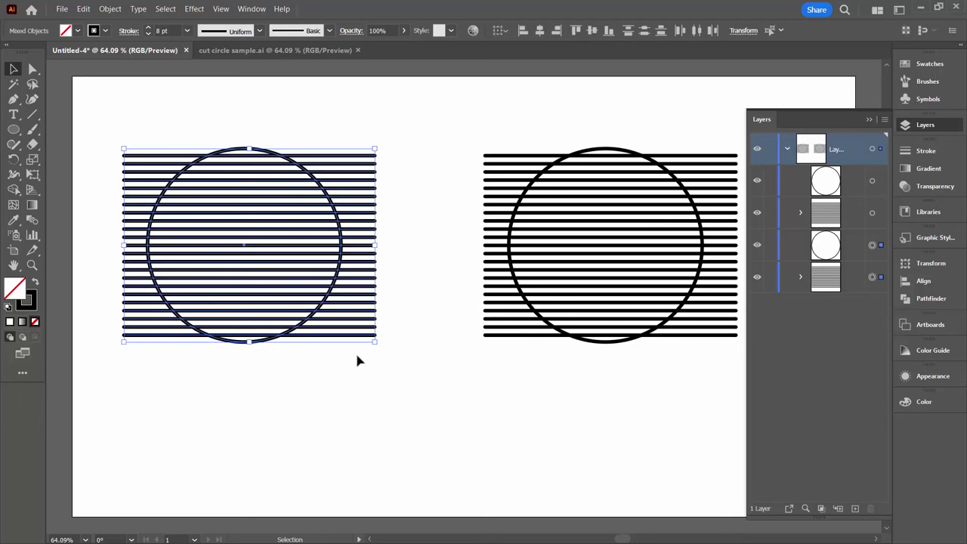
left_click(17, 190)
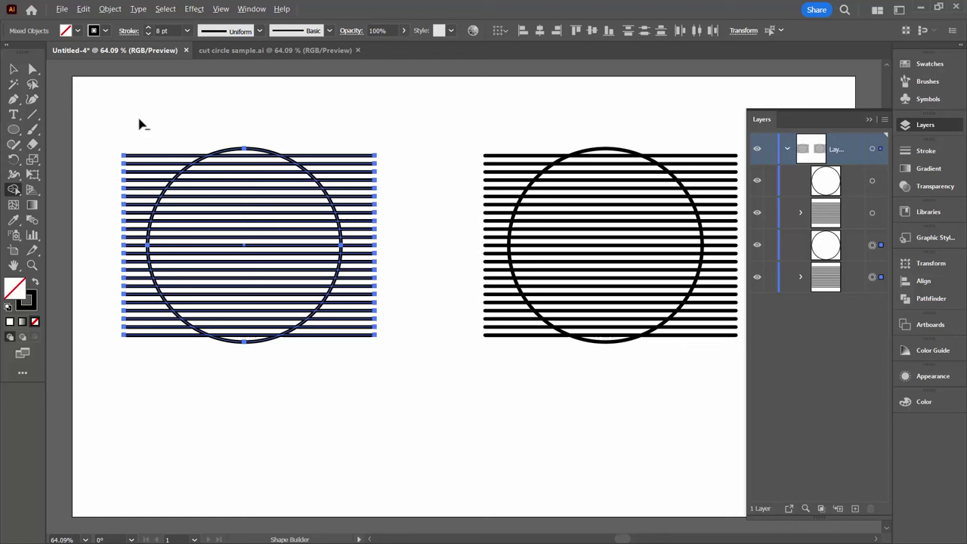
mouse_move(163, 136)
left_mouse_down()
mouse_move(133, 198)
mouse_move(137, 318)
mouse_move(162, 372)
mouse_move(217, 426)
left_mouse_up()
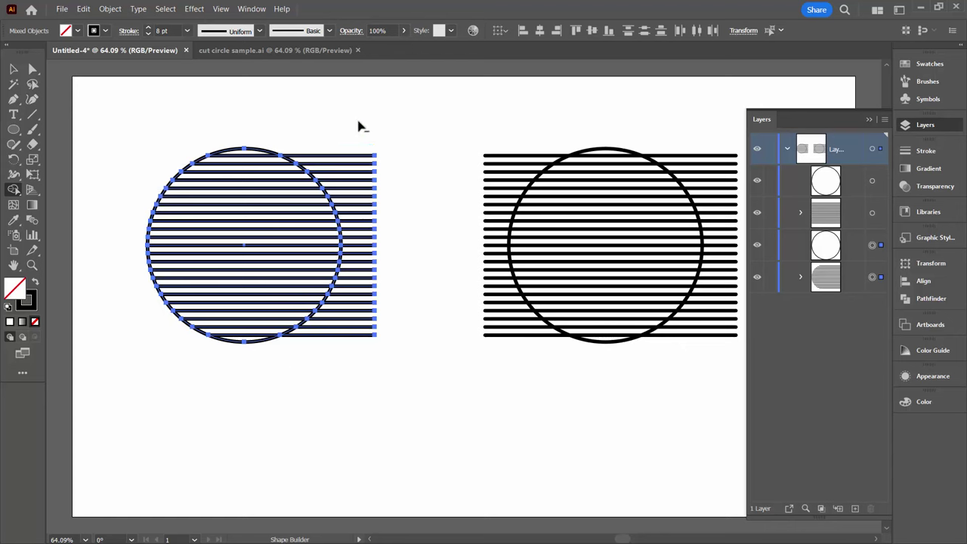
mouse_move(300, 118)
left_mouse_down()
mouse_move(341, 155)
mouse_move(356, 234)
mouse_move(346, 304)
mouse_move(293, 375)
left_mouse_up()
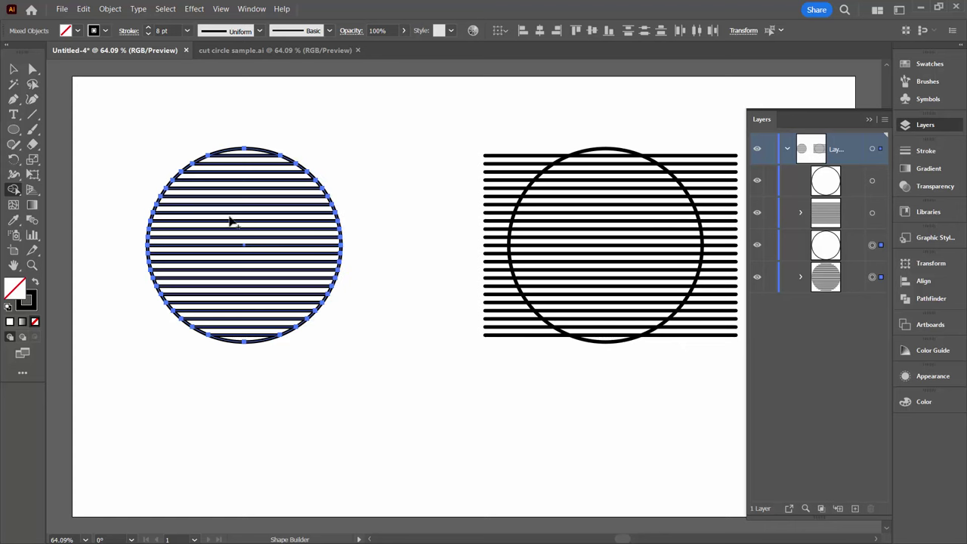
left_click(13, 69)
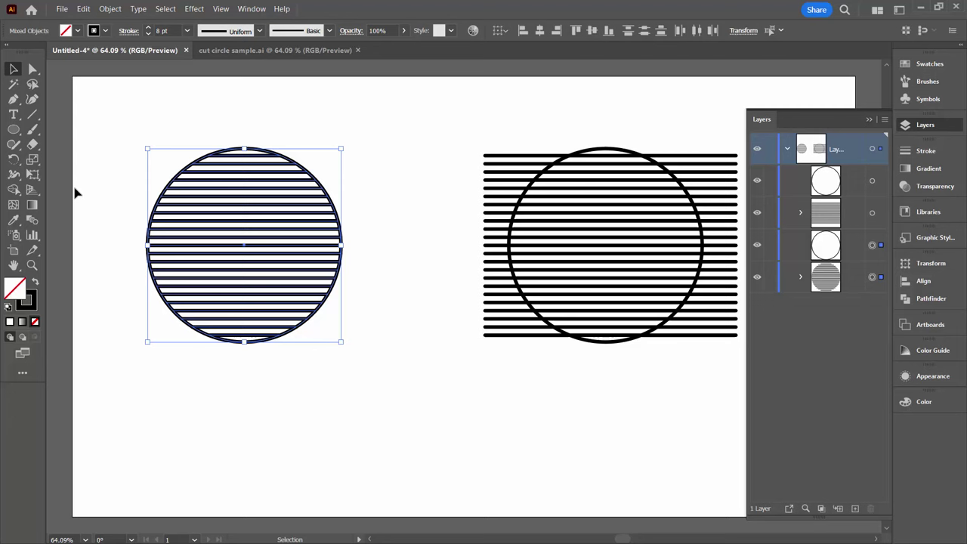
left_click(95, 195)
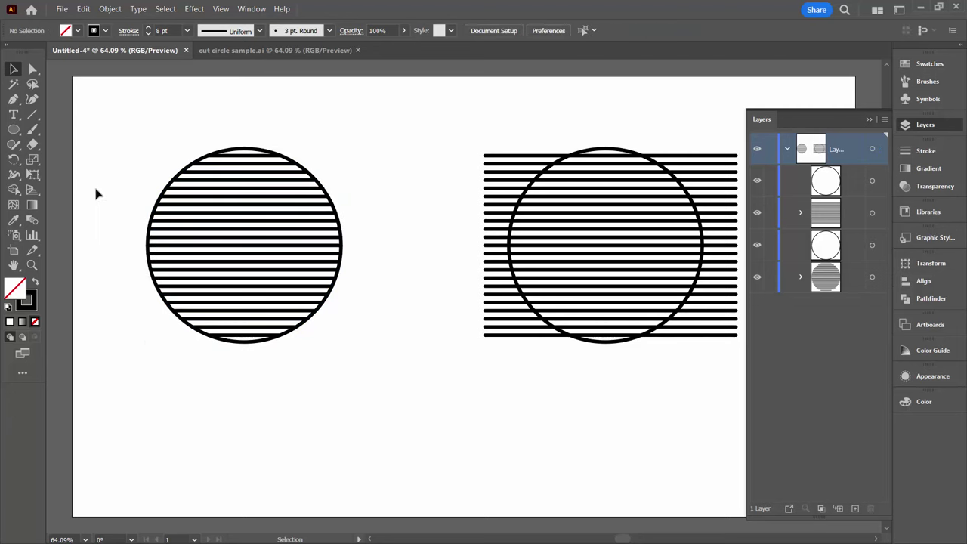
Delete the left circle outline and switch to the cut circle sample.ai document.
left_click(872, 246)
key("Delete")
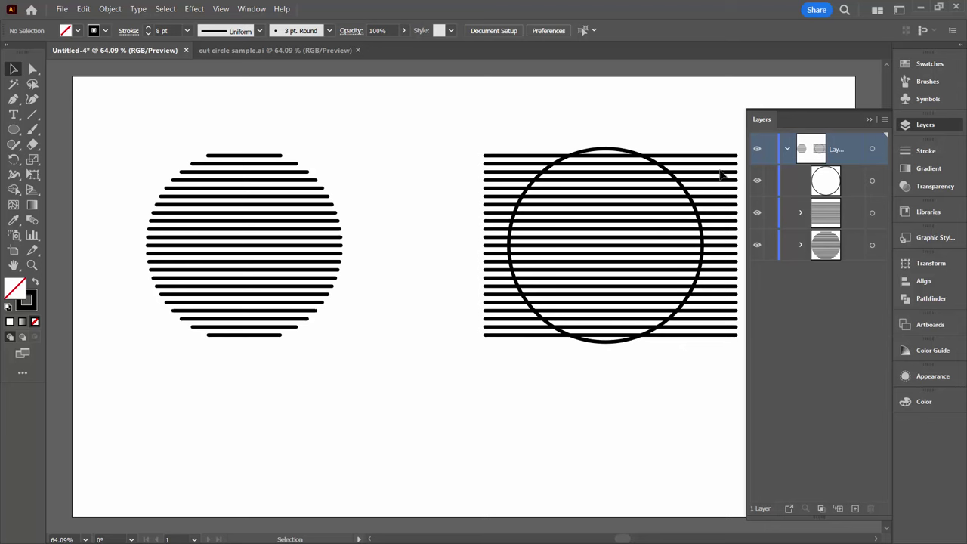
left_click(282, 50)
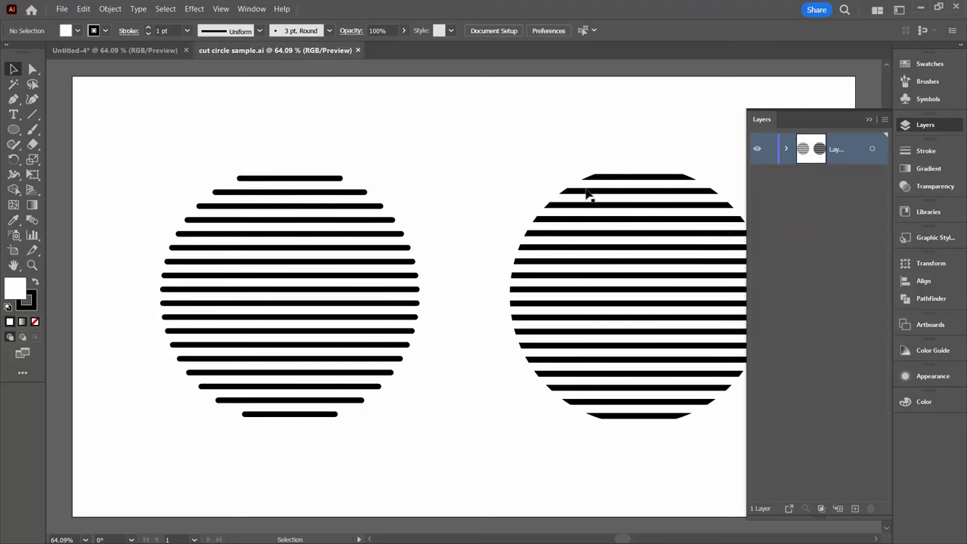
In Untitled-4, hide the left striped circle, expand the right lines group, and float the Layers panel.
left_click(109, 49)
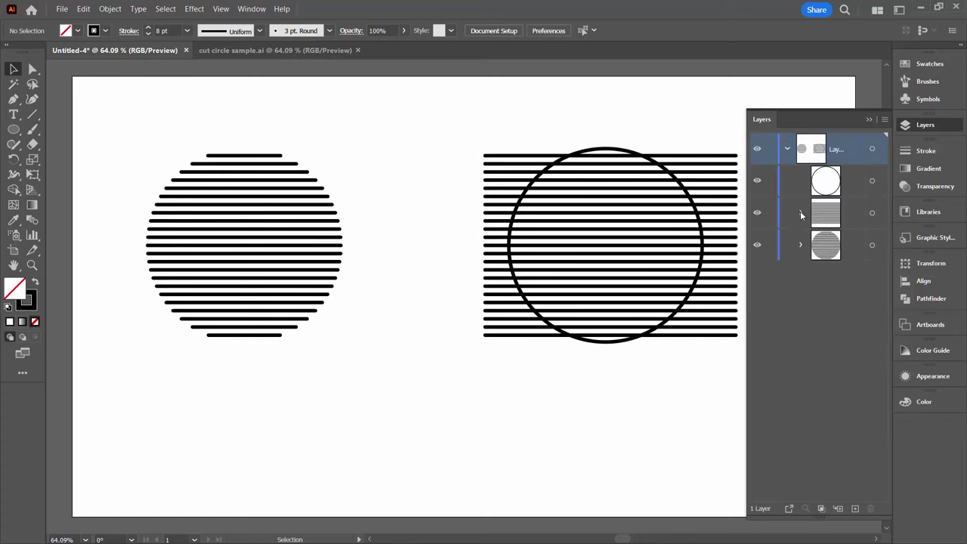
left_click(757, 244)
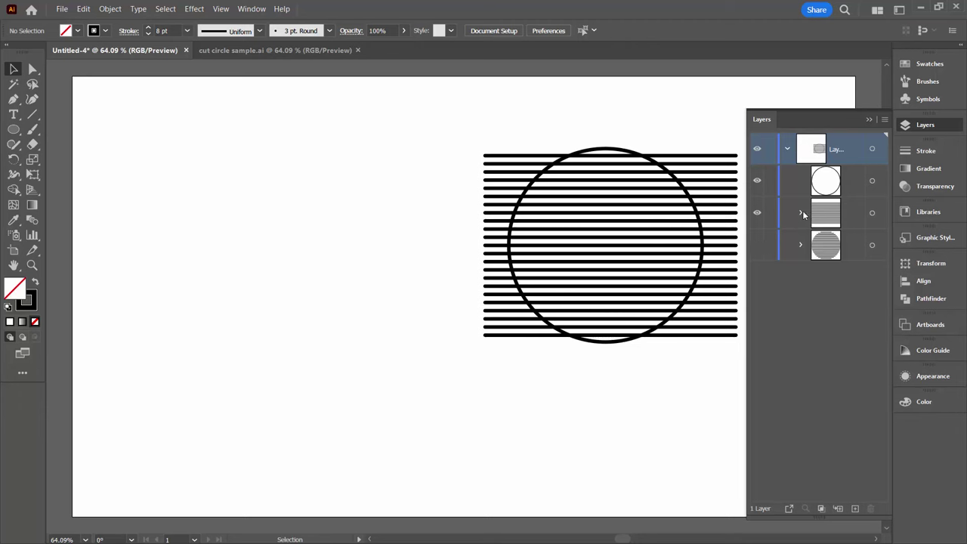
left_click(801, 213)
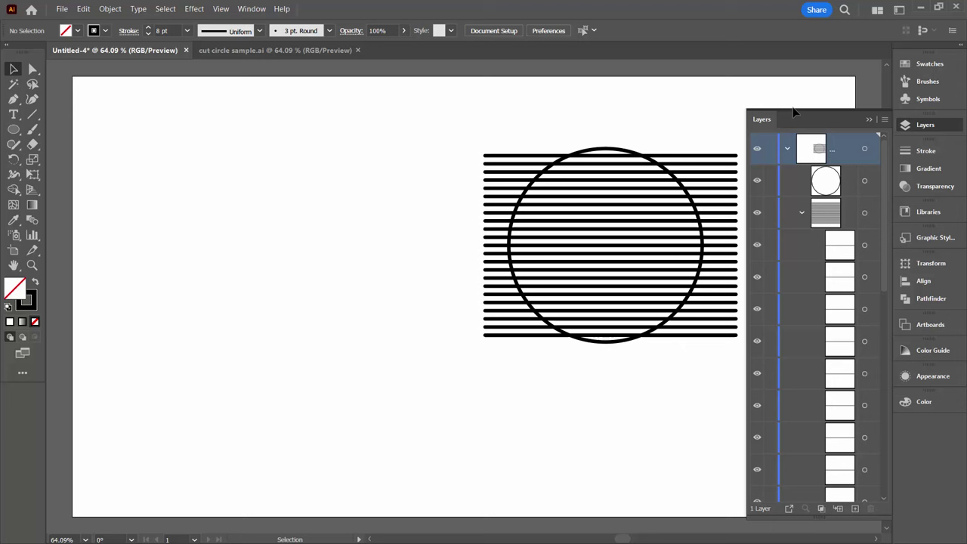
left_click_drag(805, 116, 158, 104)
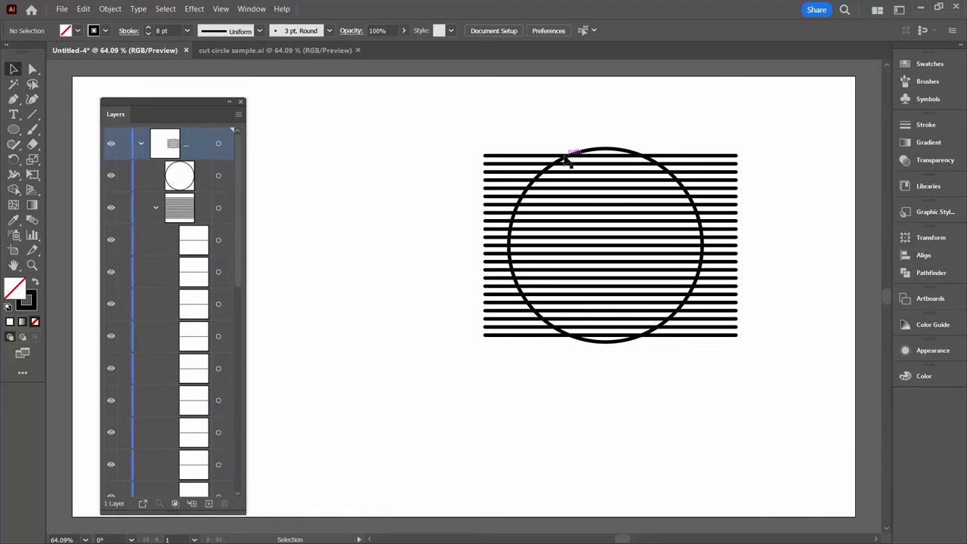
left_click(323, 54)
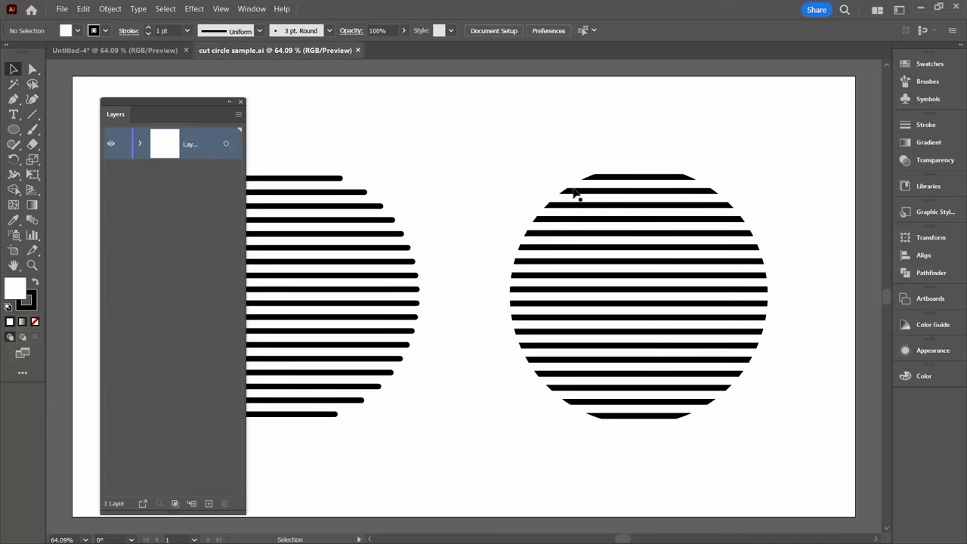
left_click(168, 55)
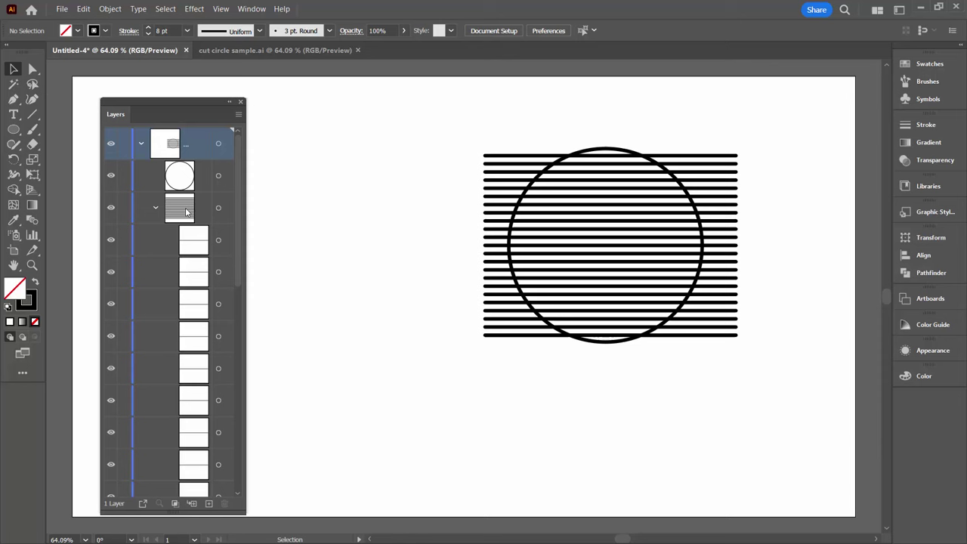
Ungroup the right artwork's stripe lines and expand their strokes into filled shapes.
left_click_drag(247, 189, 328, 189)
left_click(302, 208)
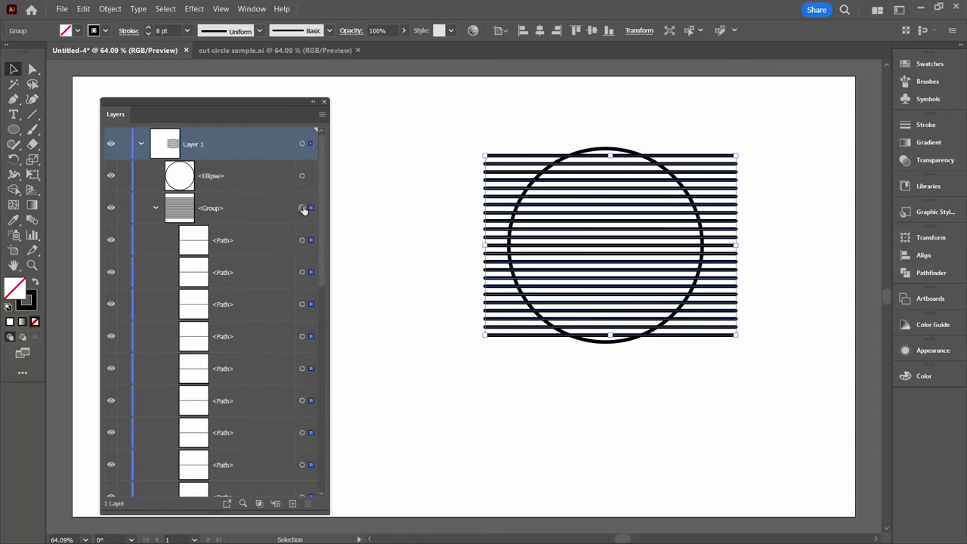
left_click(109, 9)
left_click(125, 66)
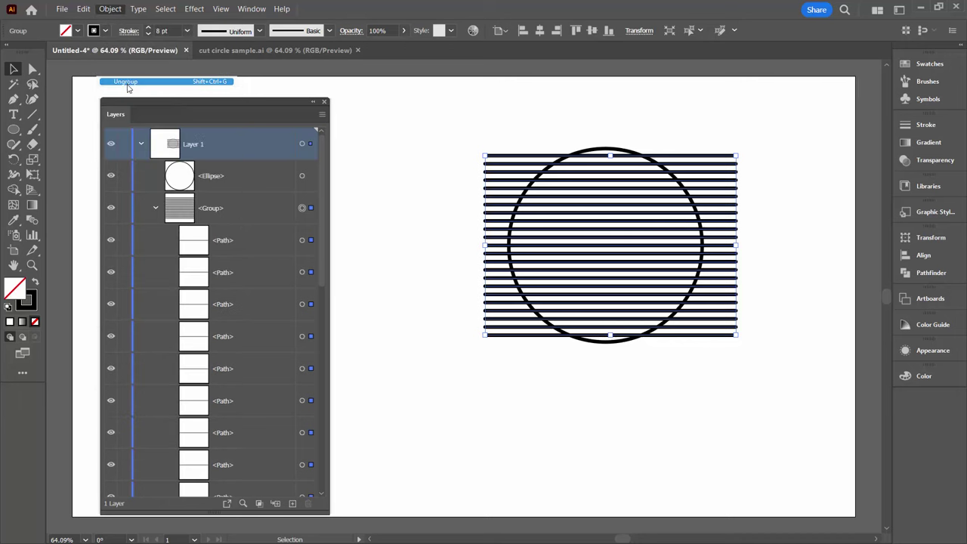
left_click(110, 8)
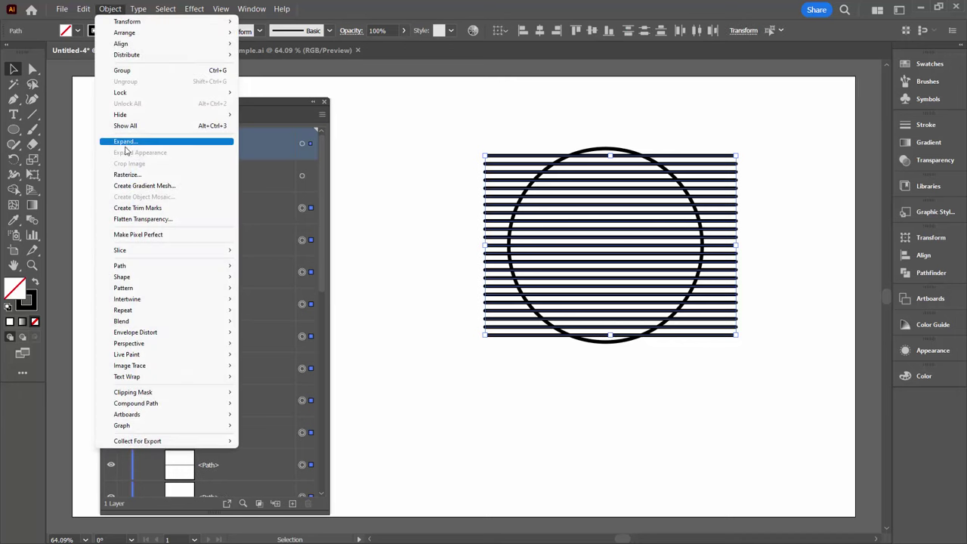
left_click(125, 142)
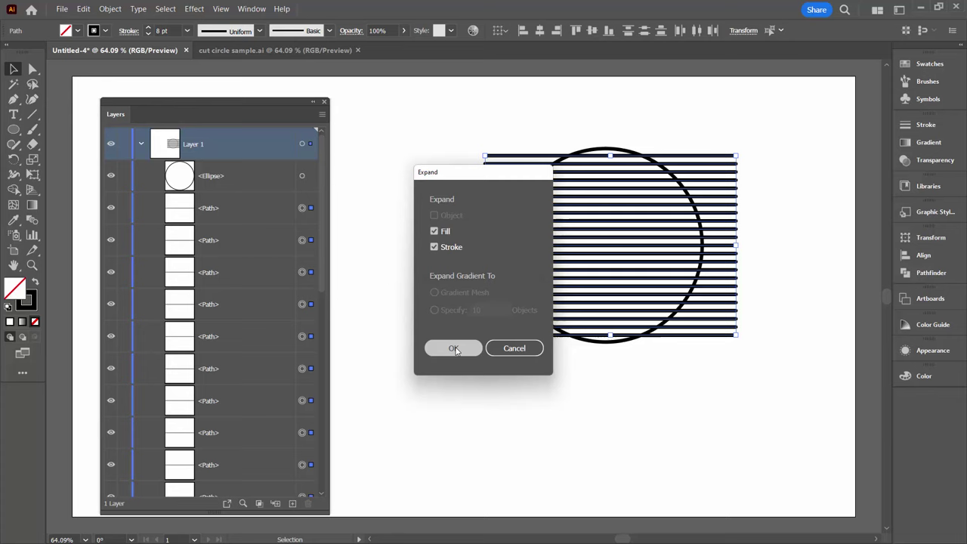
left_click(453, 349)
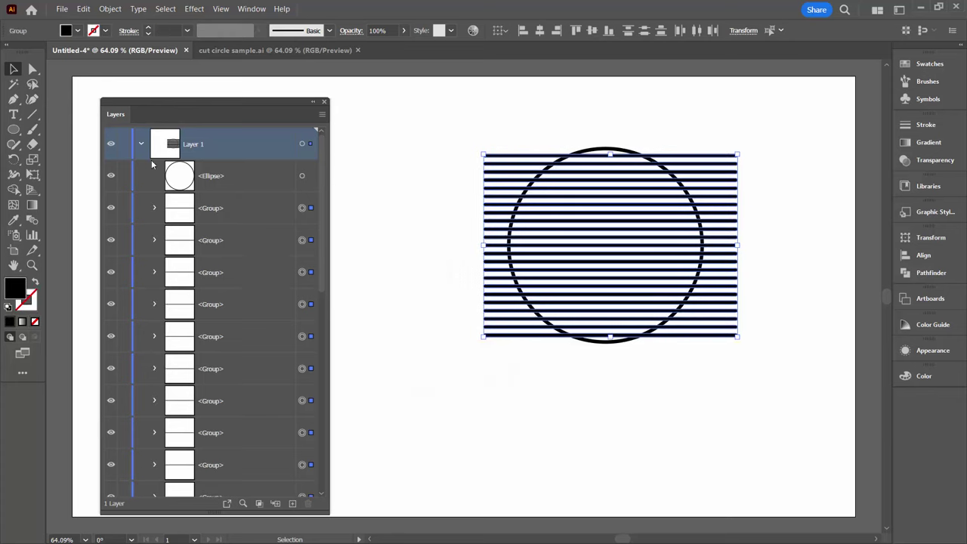
Ungroup the expanded stripe shapes, then regroup them into a single group.
left_click(112, 9)
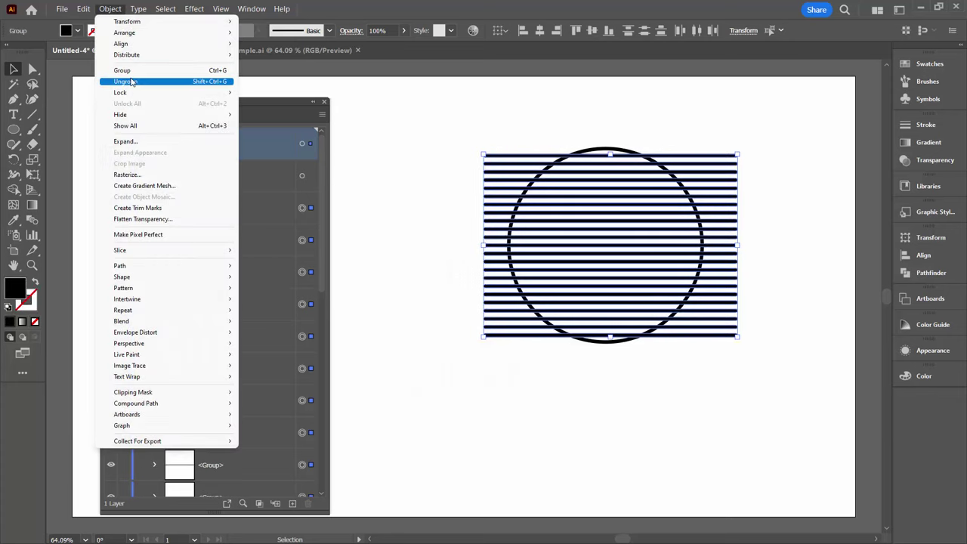
left_click(126, 81)
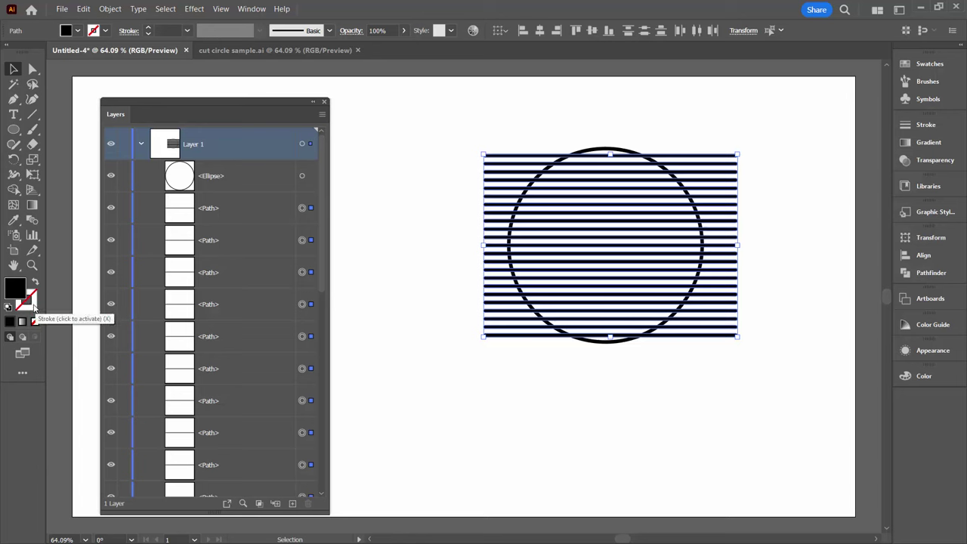
left_click(110, 9)
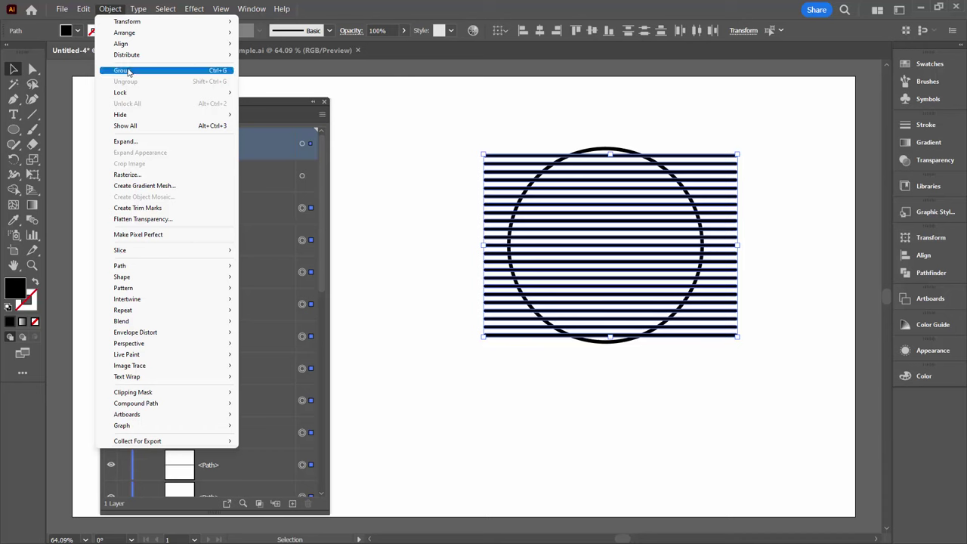
left_click(128, 70)
Shape Builder away the stripe ends left and right of the right circle, then delete its outline.
left_click(459, 97)
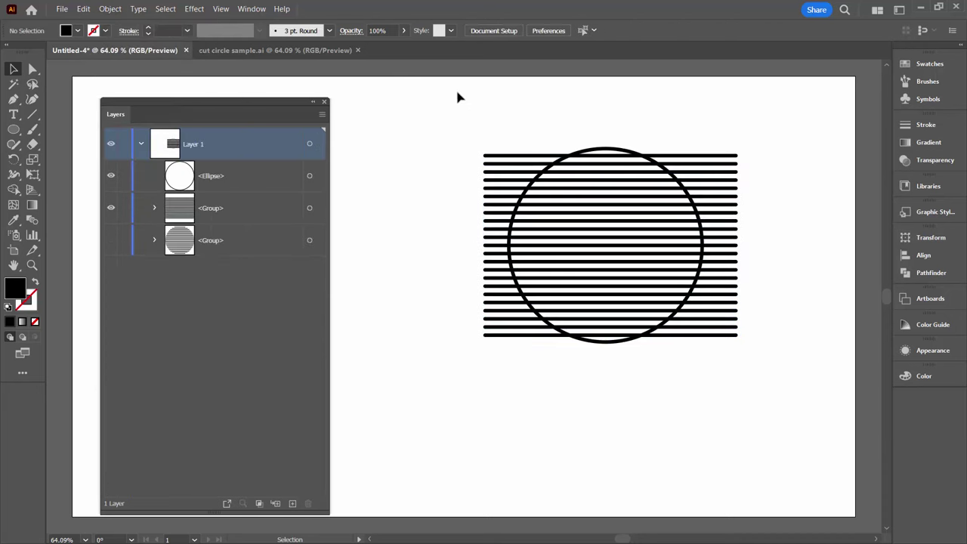
left_click_drag(499, 125, 728, 417)
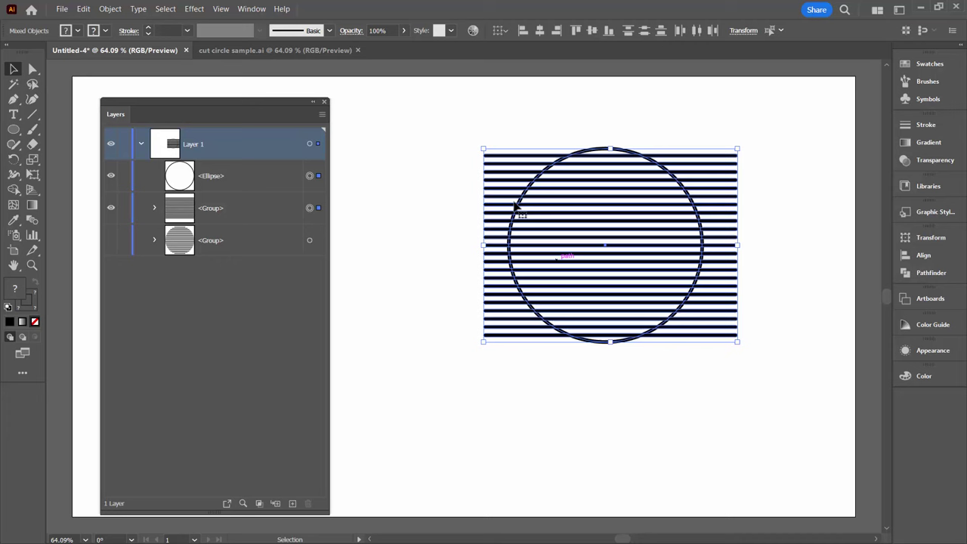
left_click(14, 189)
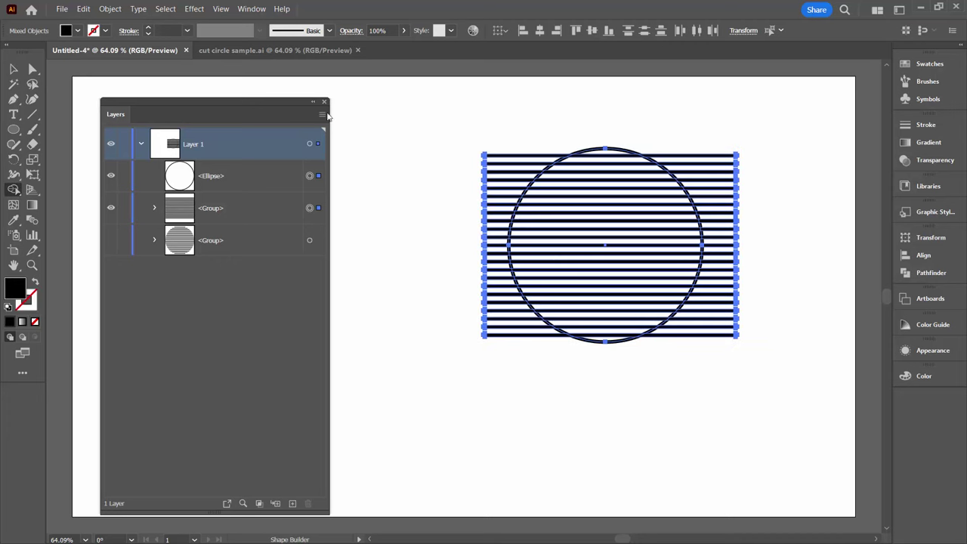
mouse_move(522, 135)
left_mouse_down()
mouse_move(495, 284)
mouse_move(512, 335)
mouse_move(589, 404)
left_mouse_up()
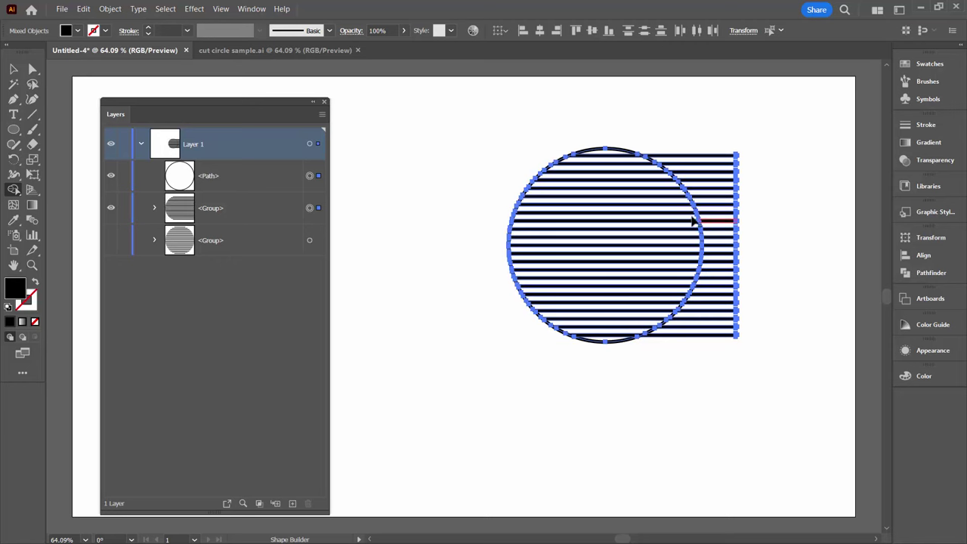
mouse_move(670, 141)
left_mouse_down()
mouse_move(706, 181)
mouse_move(734, 267)
mouse_move(691, 340)
mouse_move(683, 335)
left_mouse_up()
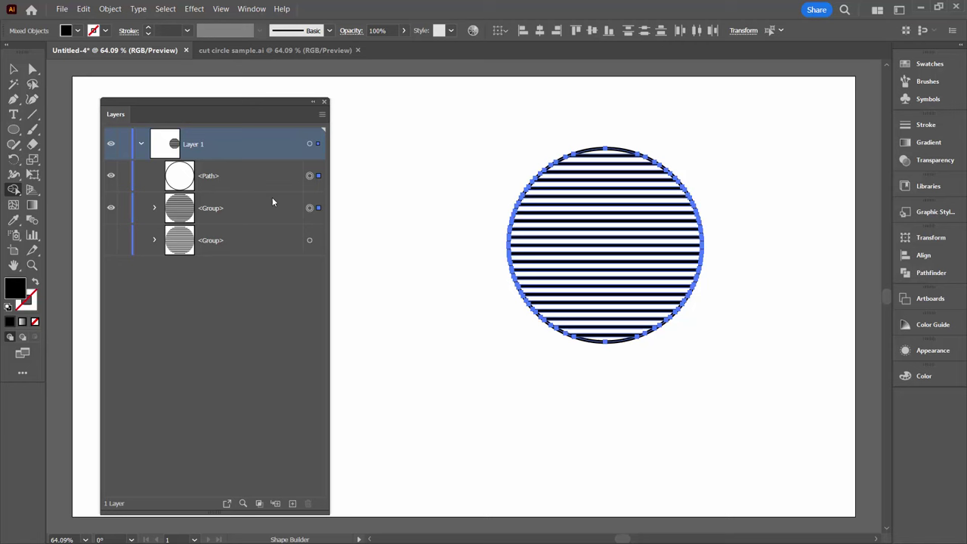
left_click(309, 176)
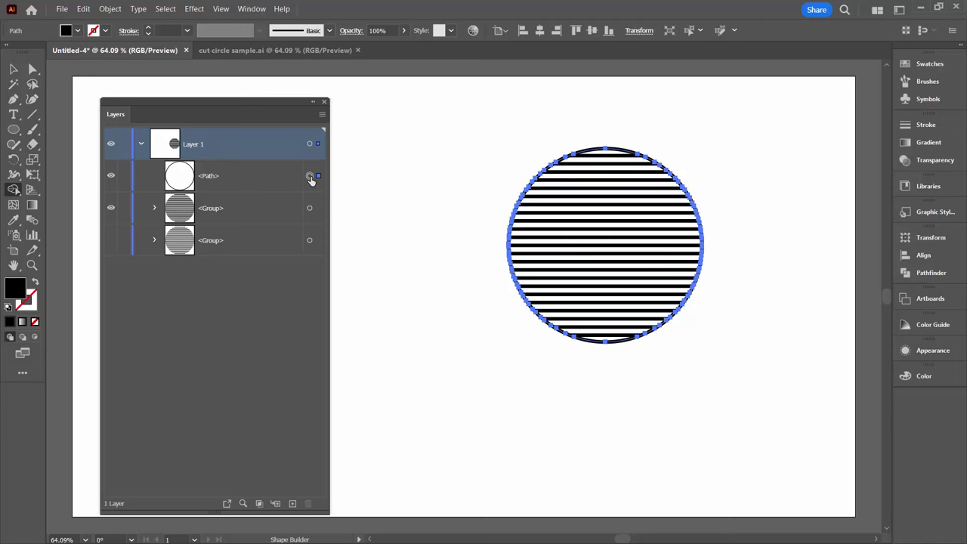
key("Delete")
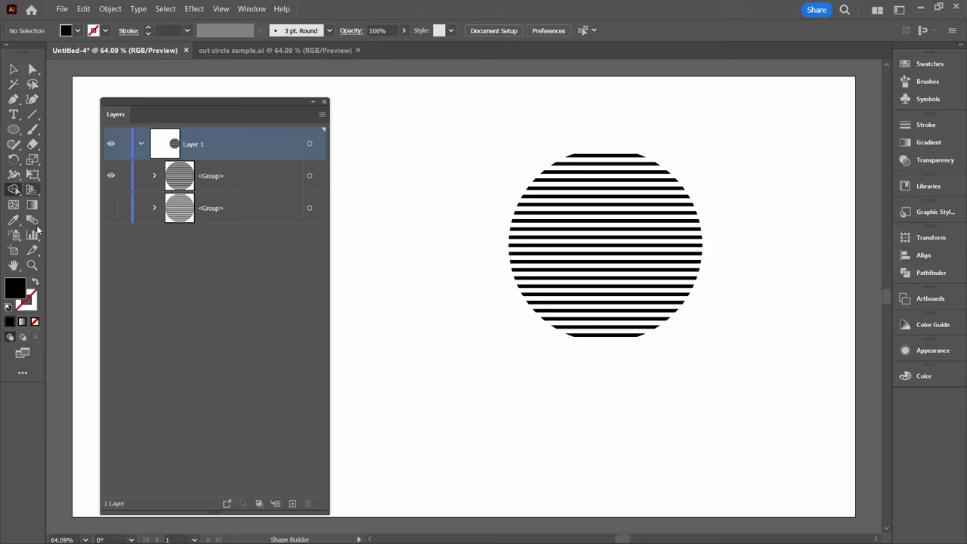
Zoom in on the trimmed striped circle and select its group.
left_click(31, 265)
key("shift+x")
left_click_drag(553, 202, 615, 315)
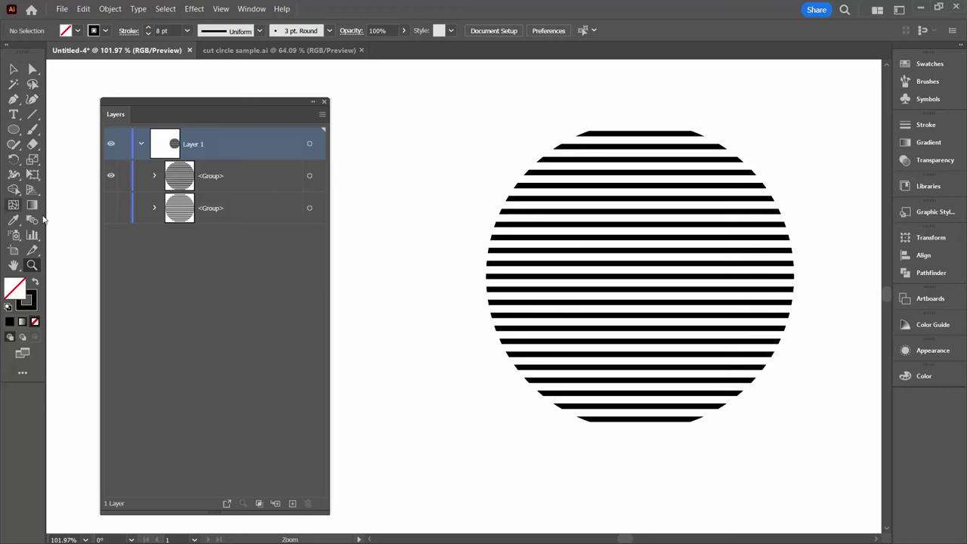
left_click(309, 176)
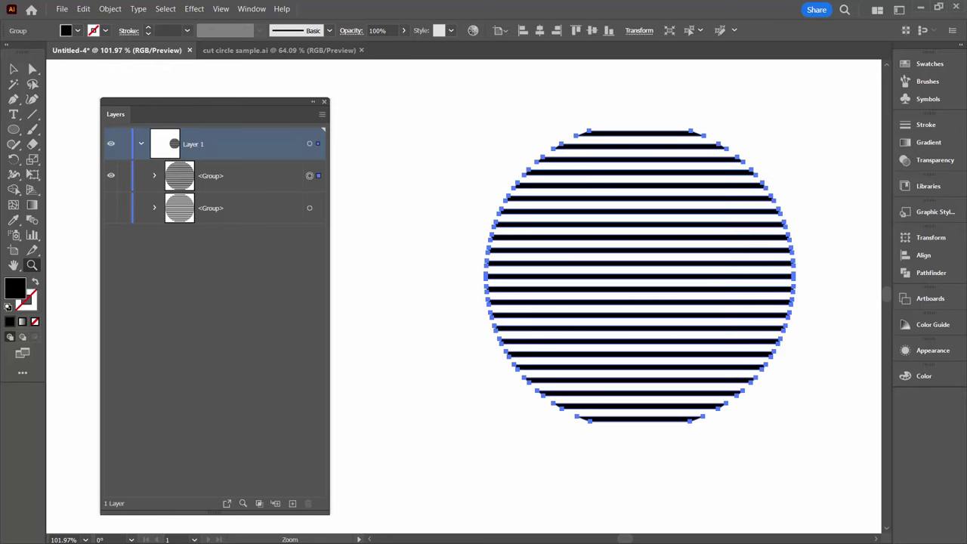
Unhide the round-capped striped circle and move the Layers panel aside so both show.
left_click(111, 207)
left_click(308, 207)
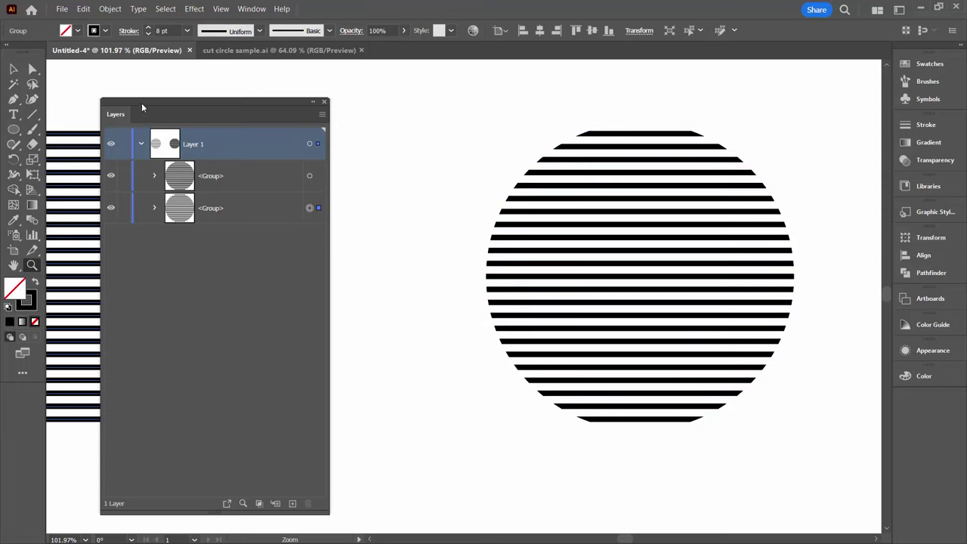
left_click_drag(142, 103, 352, 67)
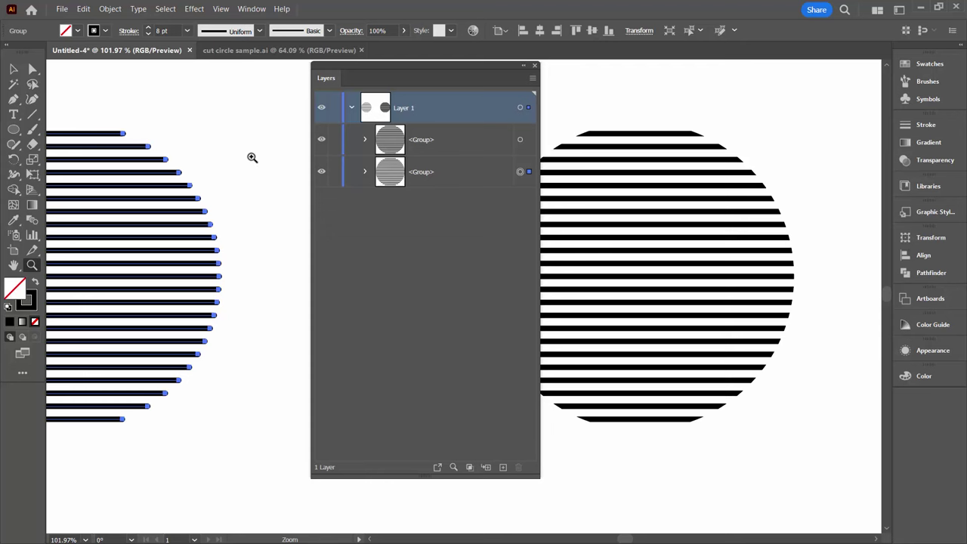
left_click(235, 252, "alt")
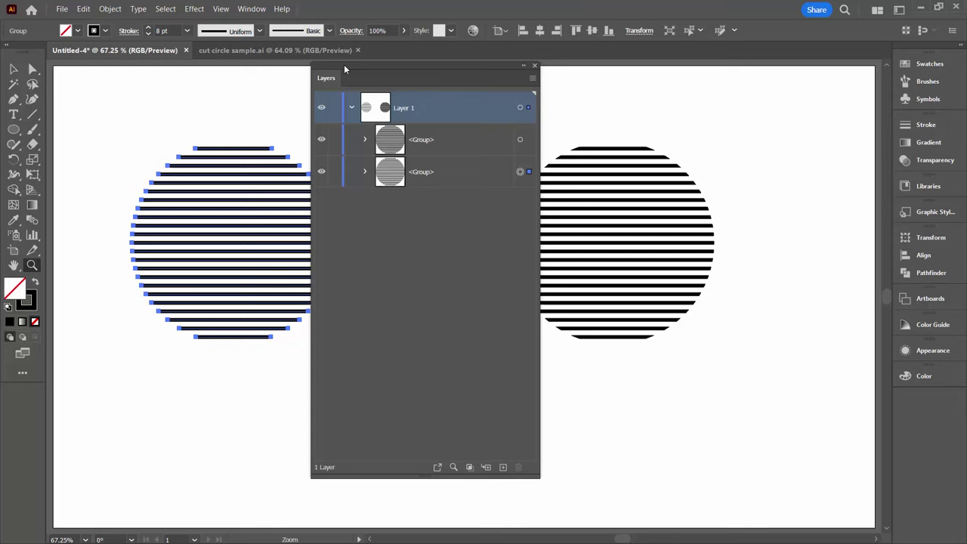
left_click_drag(344, 68, 732, 88)
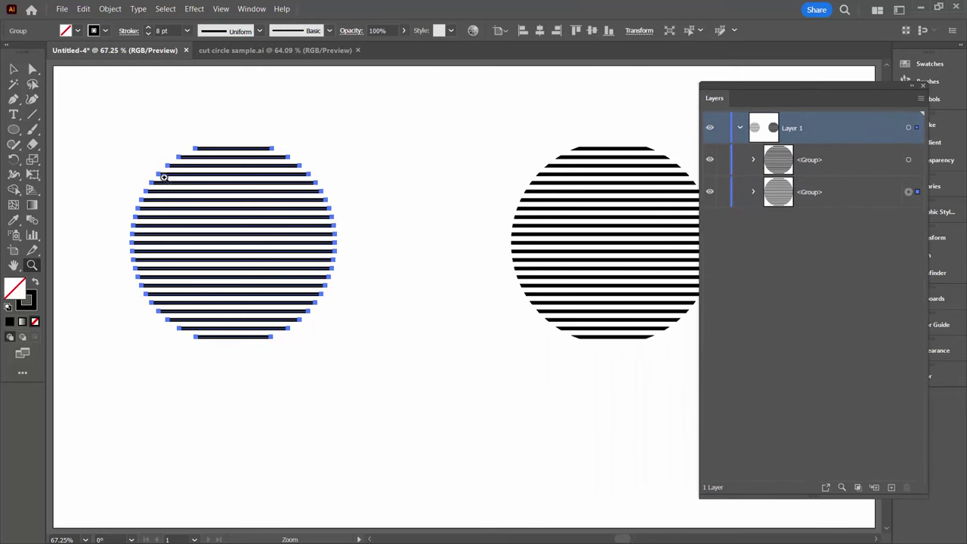
left_click(148, 29)
left_click(148, 29)
left_click(148, 28)
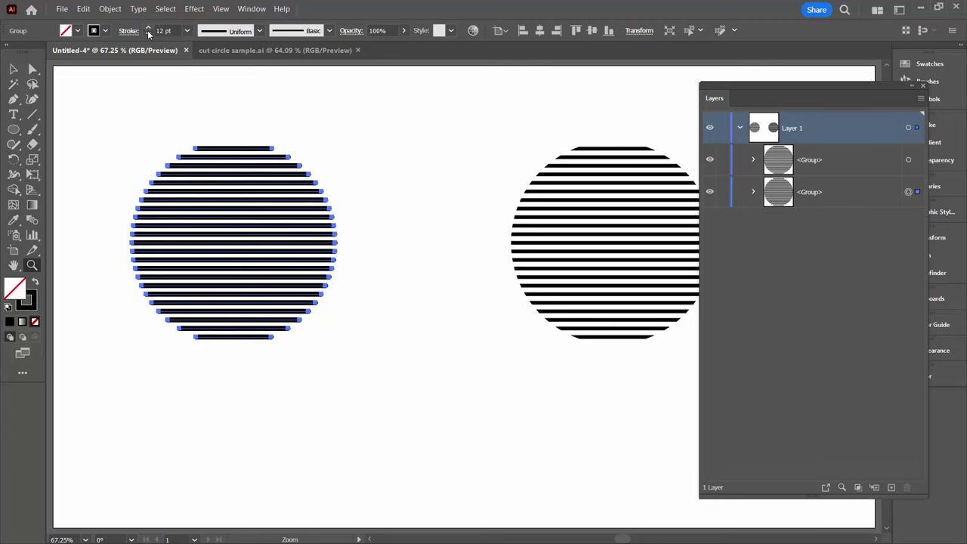
left_click(148, 28)
left_click(148, 29)
left_click(148, 29)
left_click(149, 29)
left_click(148, 29)
left_click(148, 29)
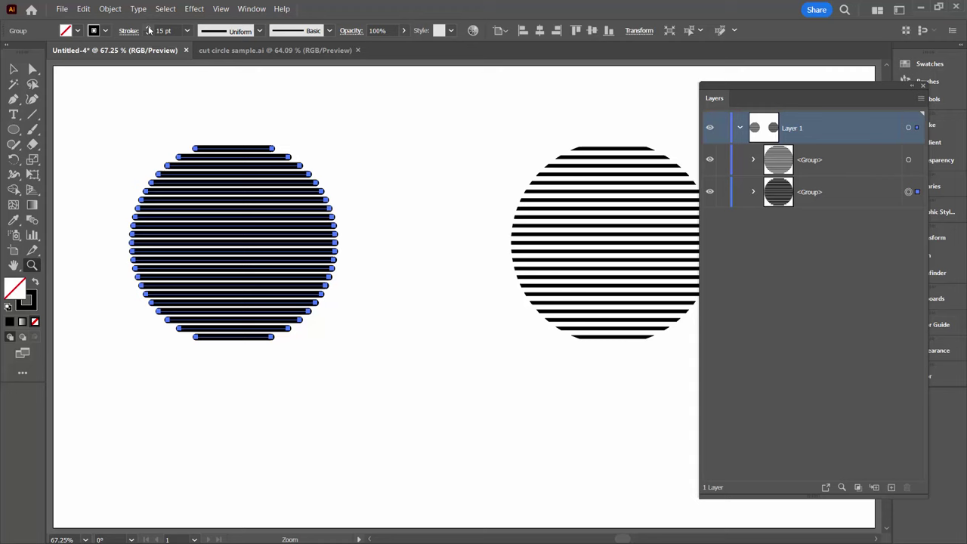
left_click(149, 29)
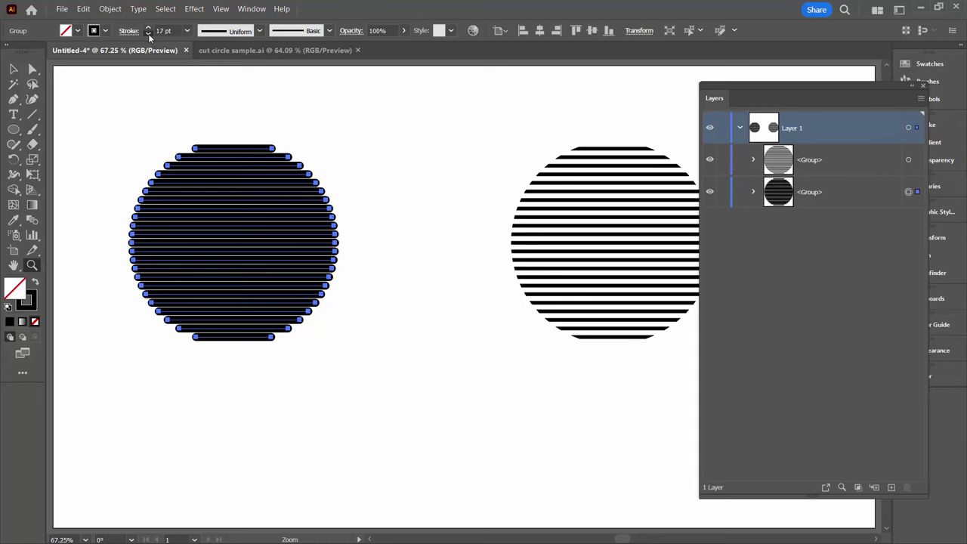
left_click(149, 33)
left_click(148, 34)
left_click(148, 34)
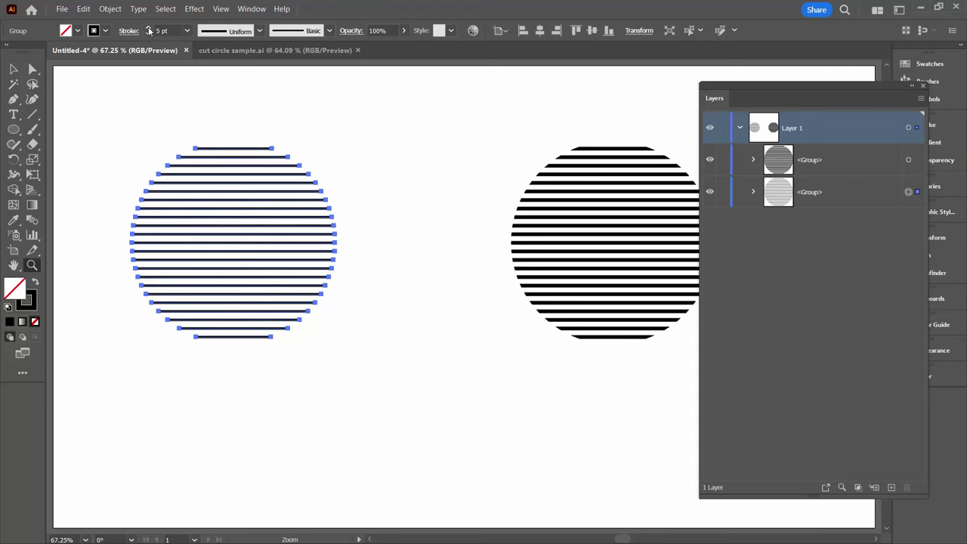
left_click(148, 29)
left_click(148, 29)
left_click(148, 29)
left_click(148, 29)
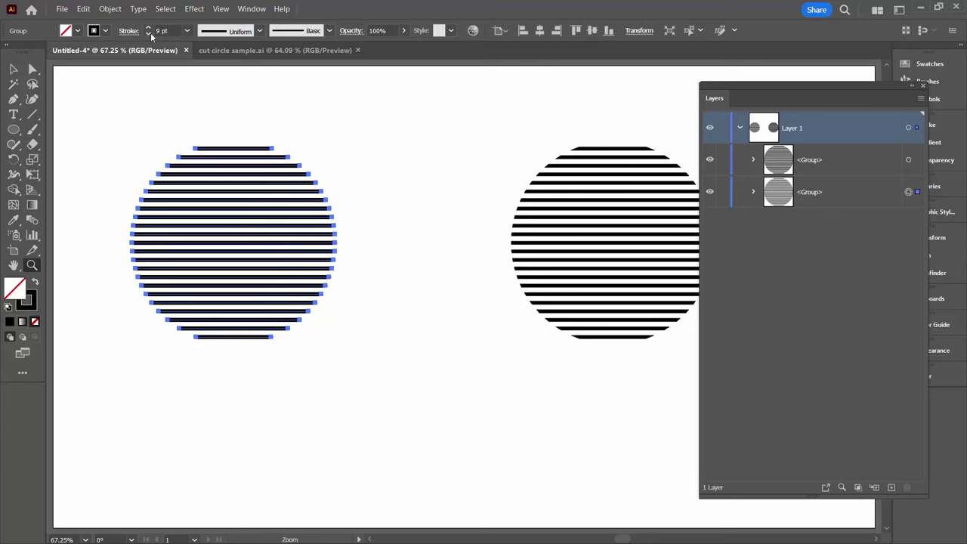
left_click(149, 33)
left_click(13, 69)
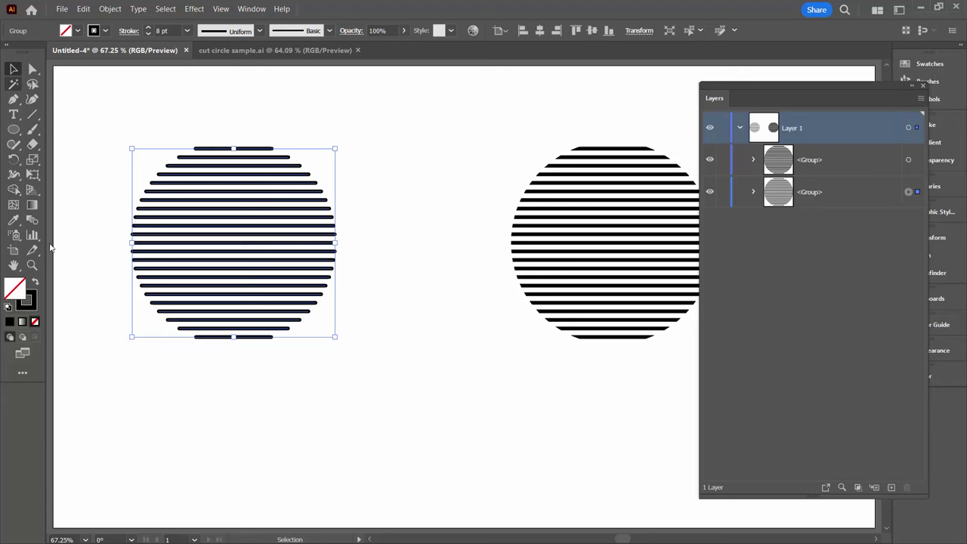
left_click(327, 319)
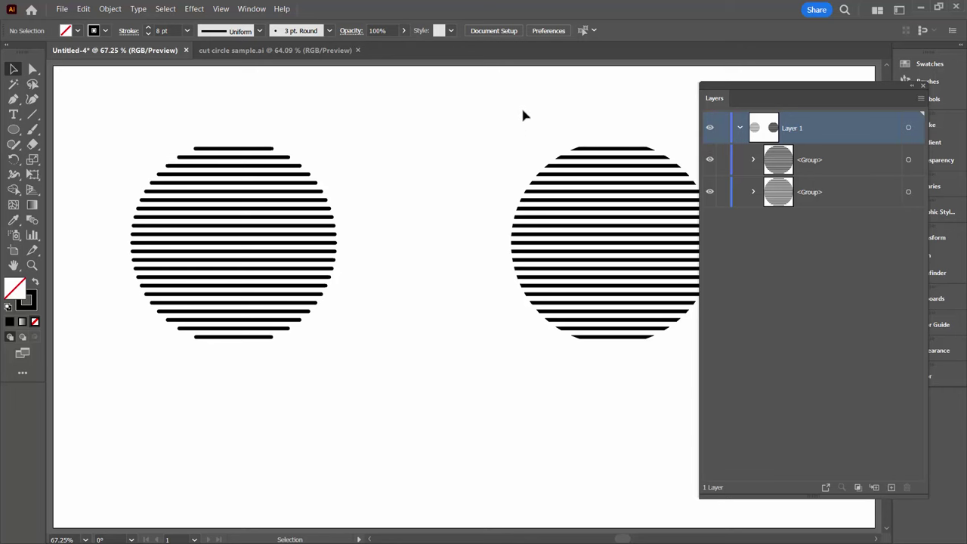
Drag the flat-cut striped circle left beside the round-capped circle, leaving nothing selected.
left_click_drag(537, 118, 695, 429)
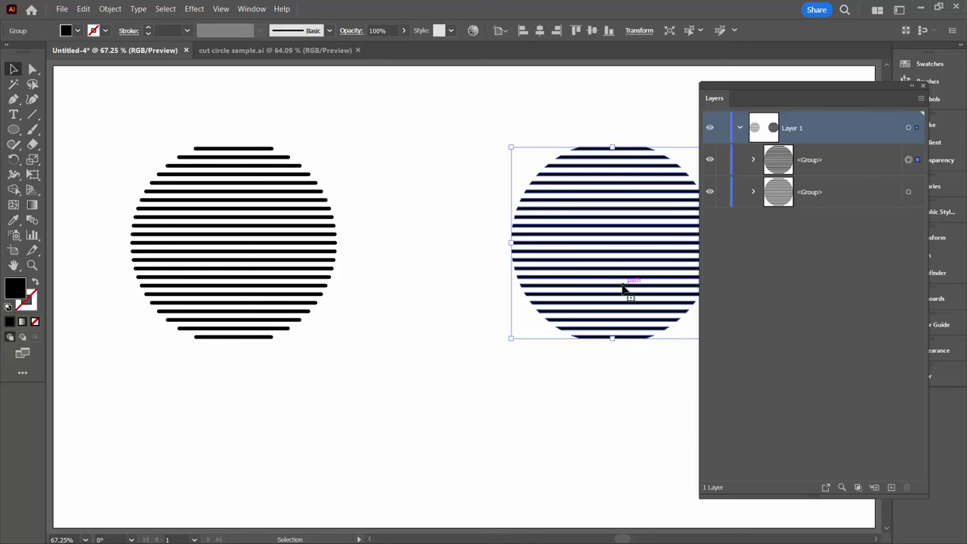
left_click_drag(624, 296, 524, 295)
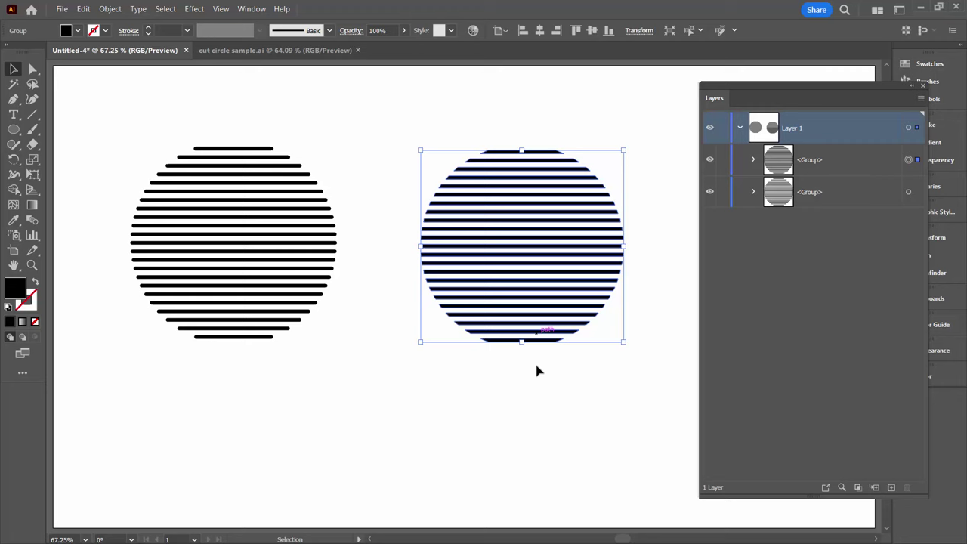
left_click(556, 400)
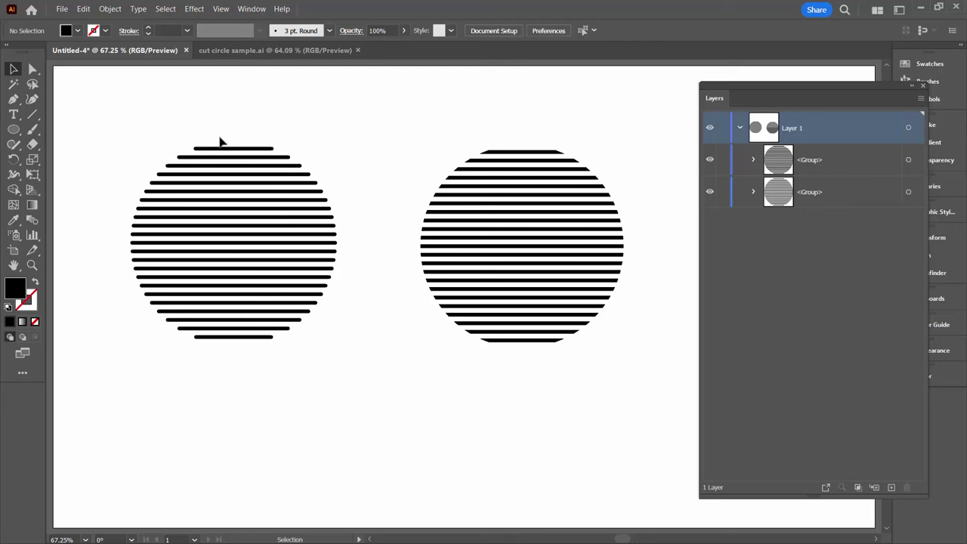
left_click(252, 277)
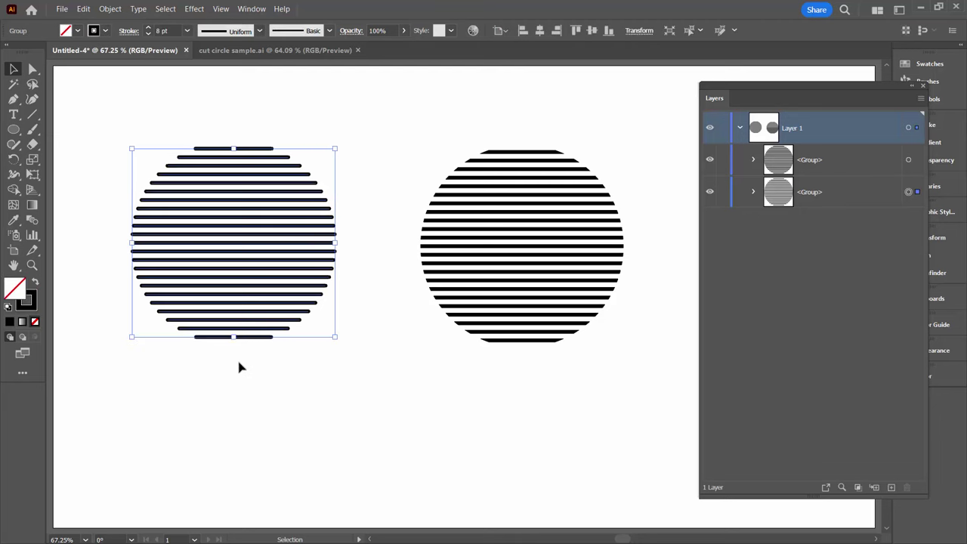
left_click(239, 368)
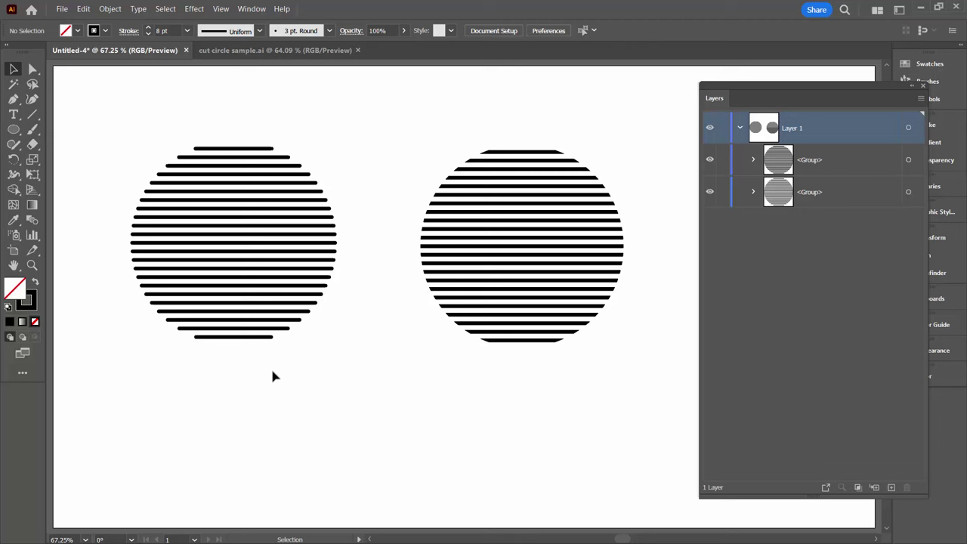